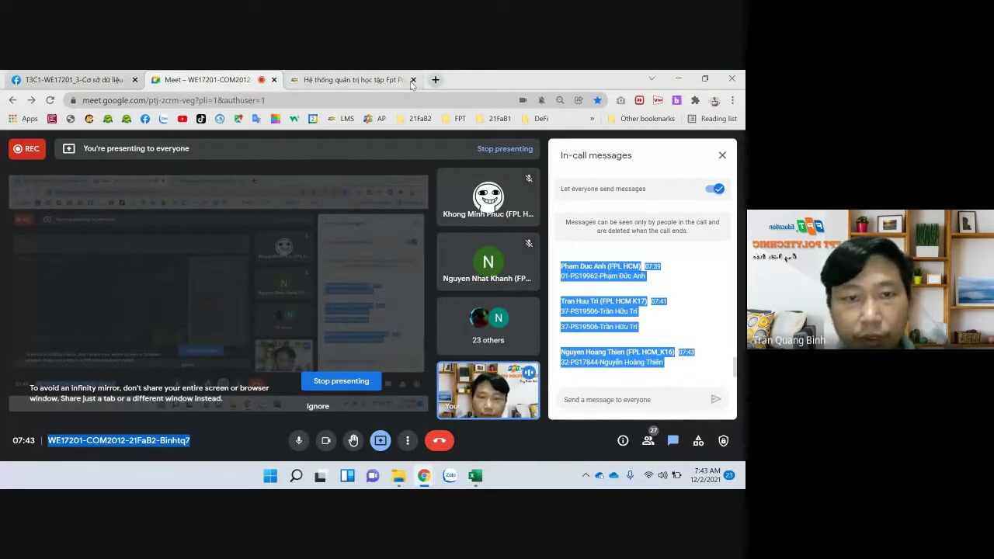
In a new tab, search Google for 'turn off notifi' to find how to disable Windows notifications
click(435, 79)
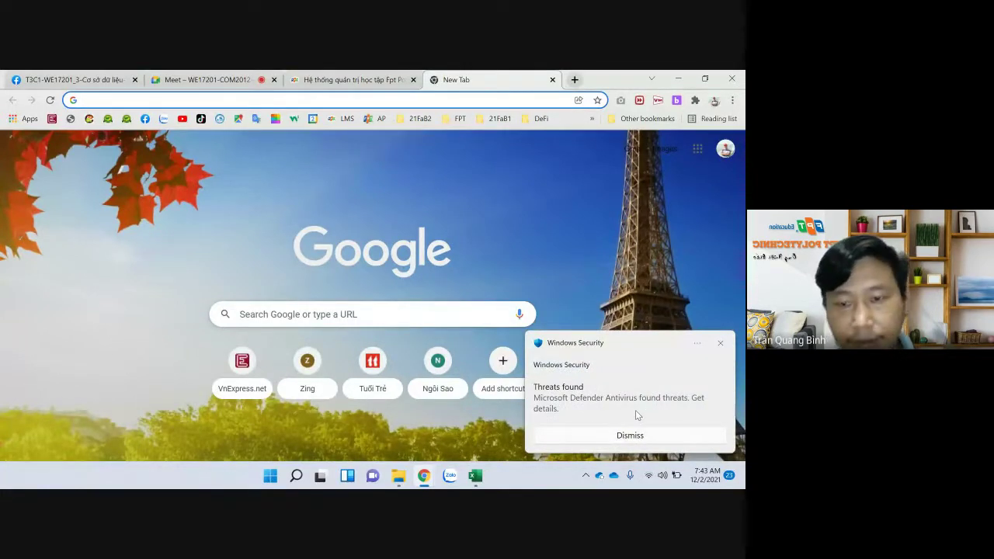
text(tu)
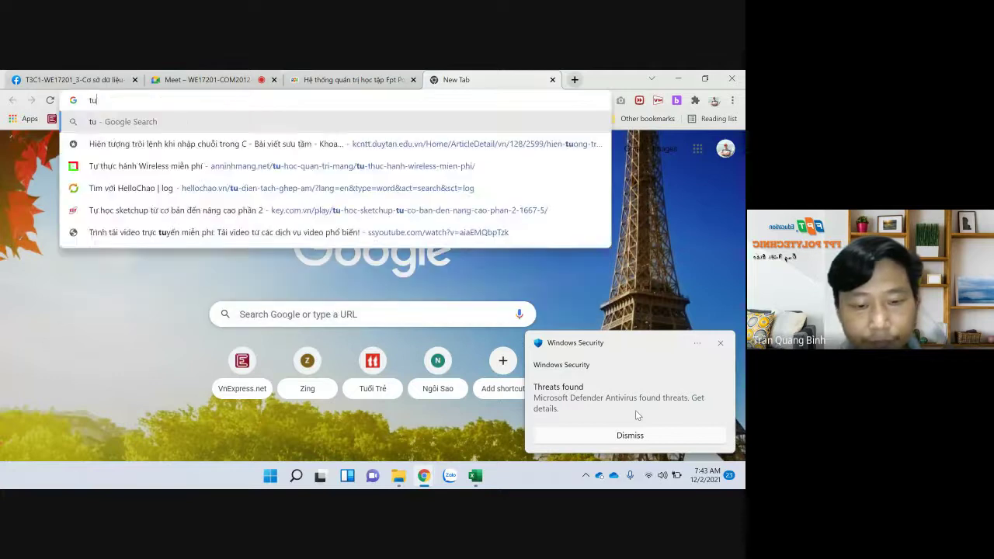
text(nr)
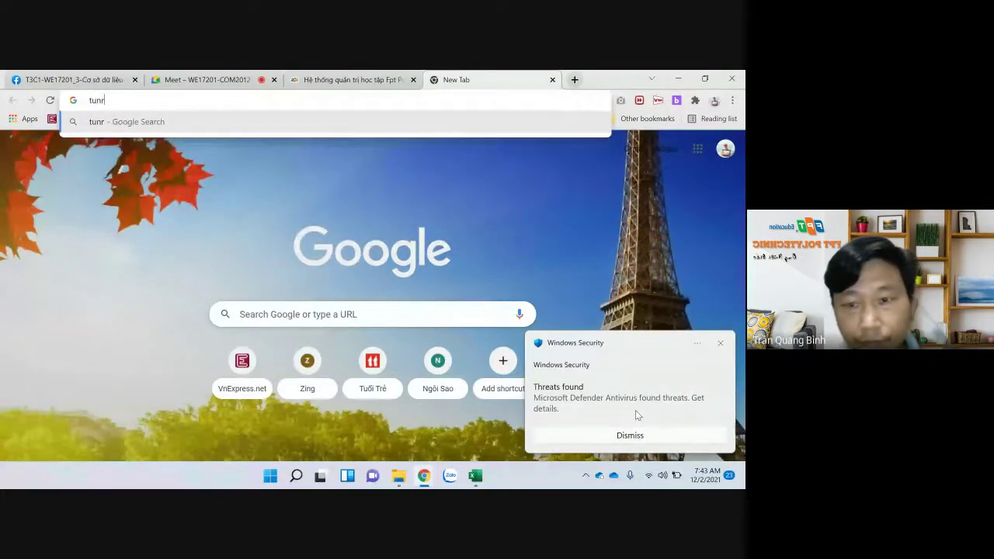
text( off)
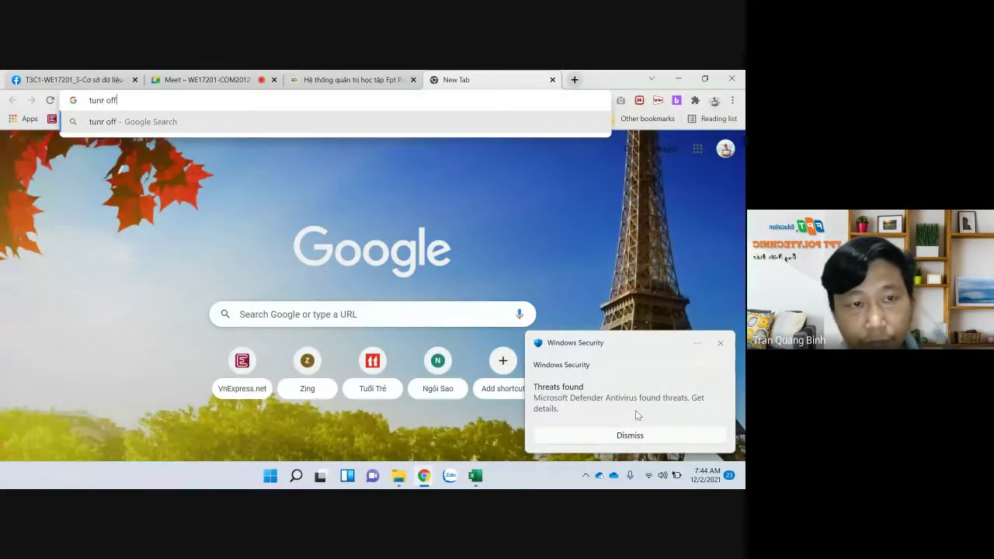
text( n)
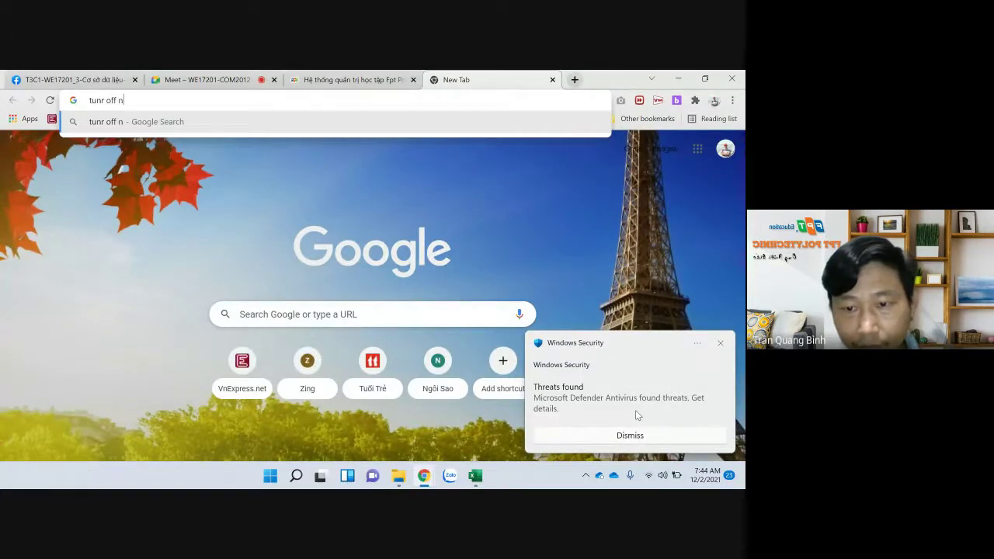
click(698, 344)
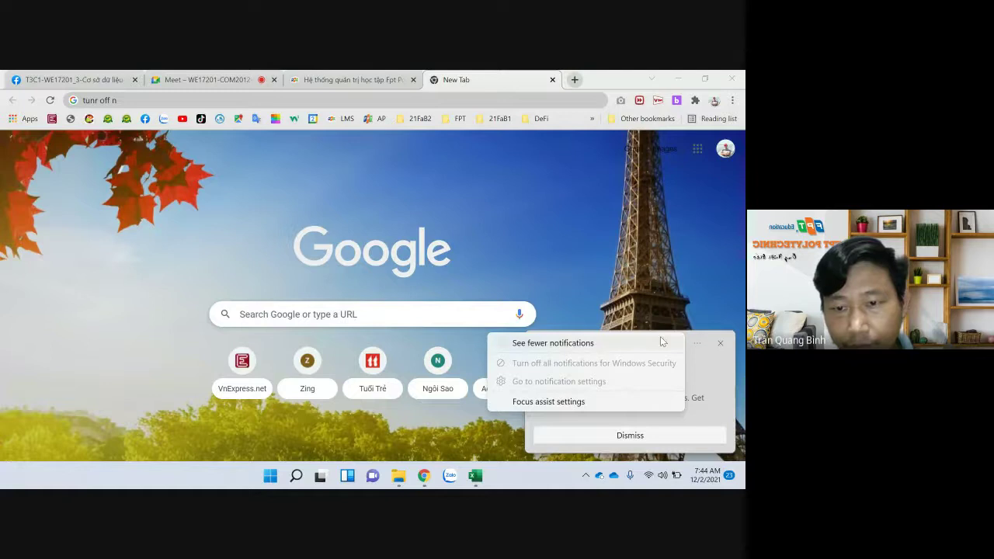
click(170, 101)
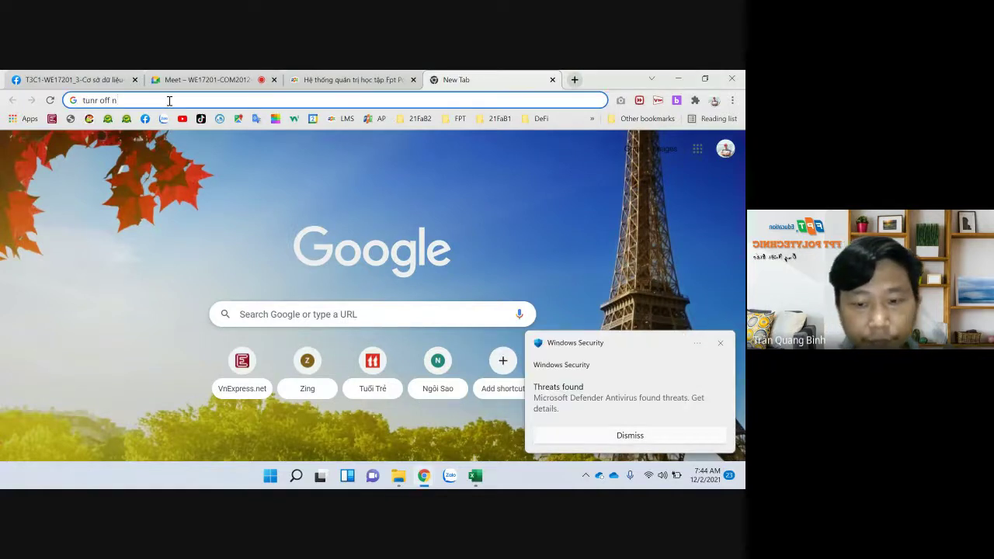
text(otifi)
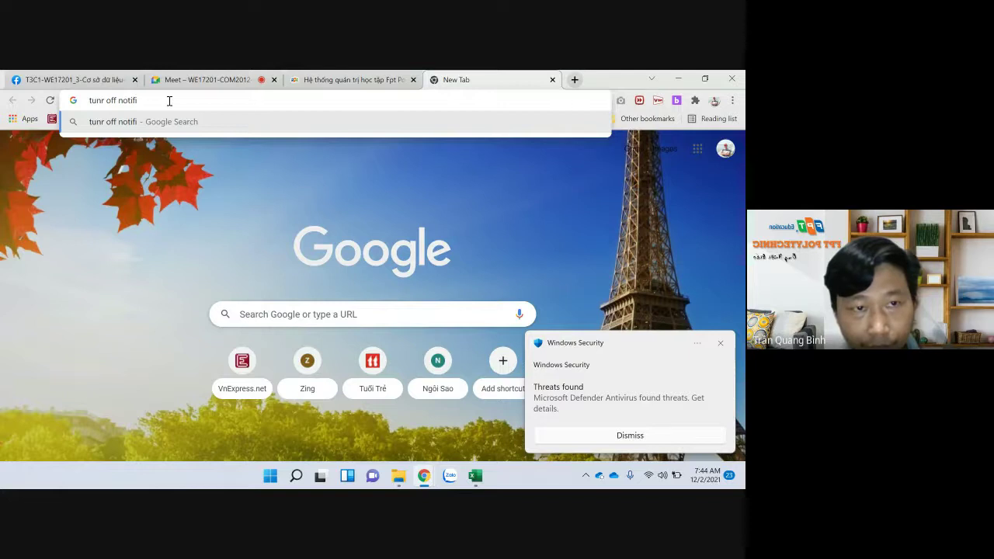
key(Return)
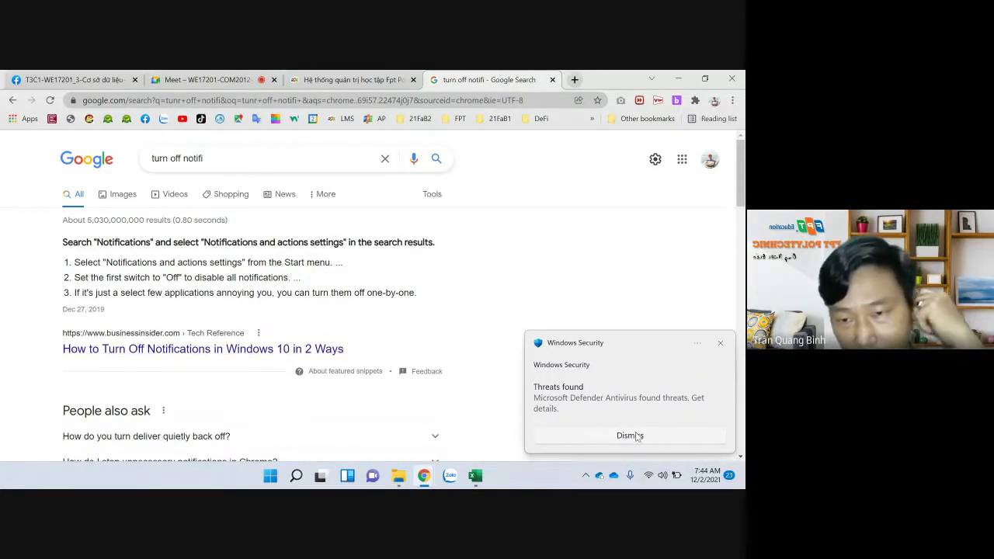
click(701, 344)
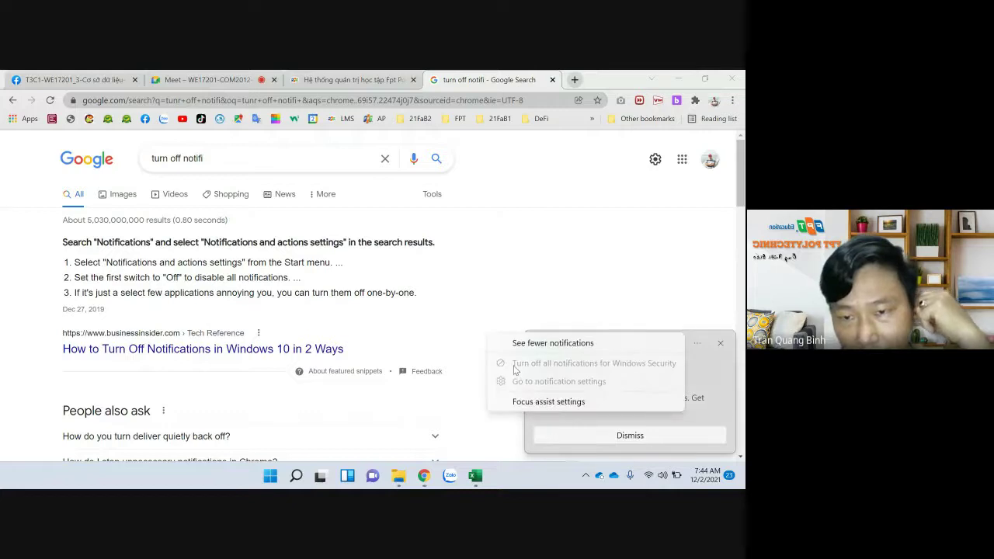
click(557, 403)
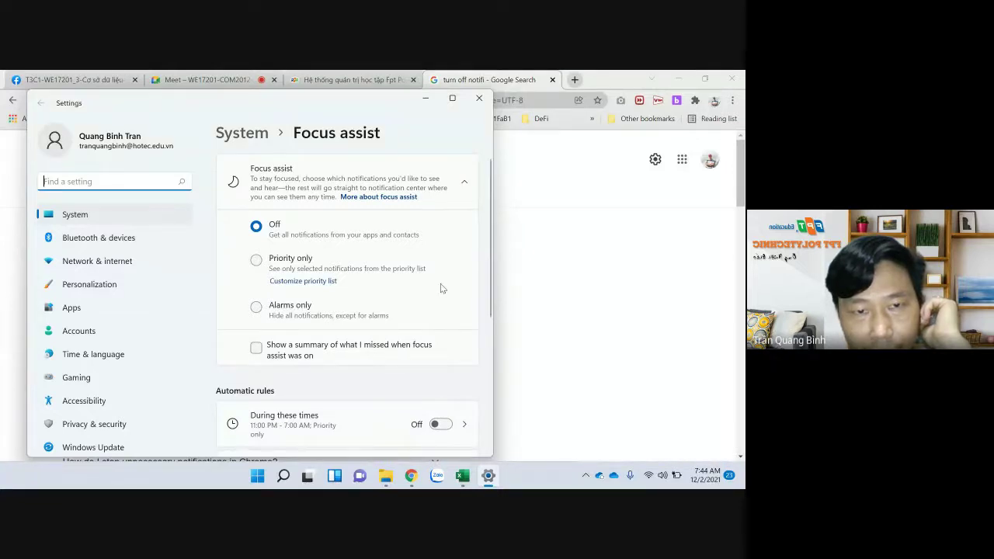
scroll(440, 284, down, 1)
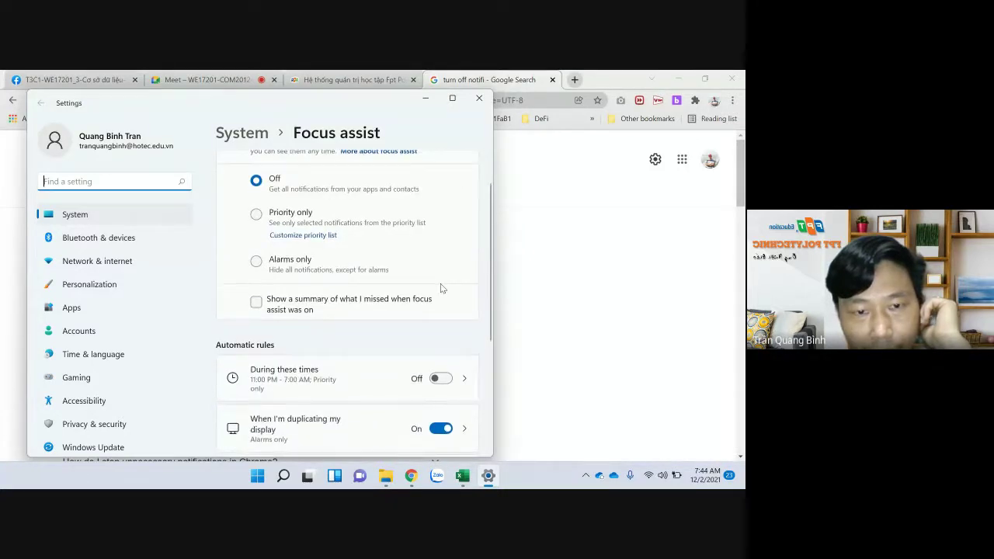
scroll(441, 284, down, 1)
scroll(440, 283, down, 2)
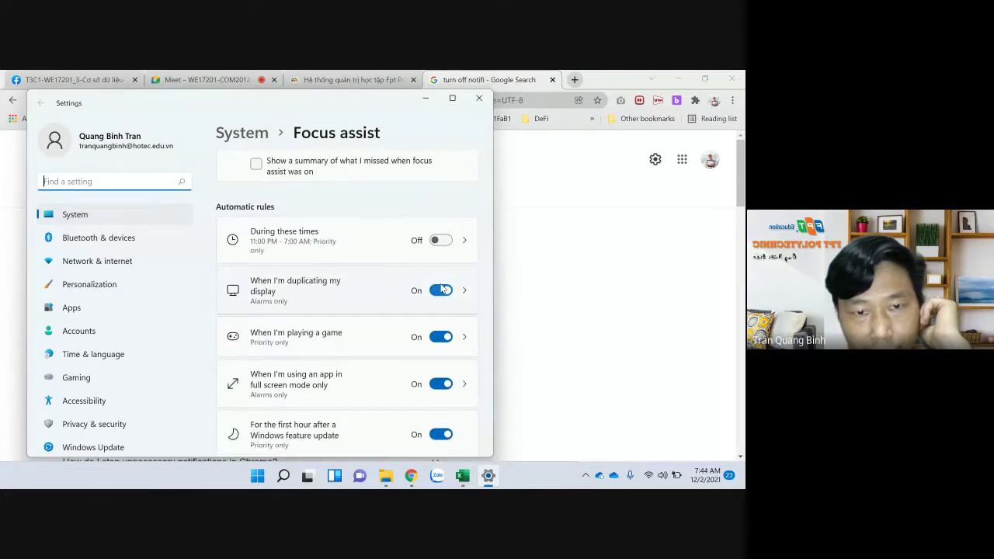
scroll(441, 288, down, 2)
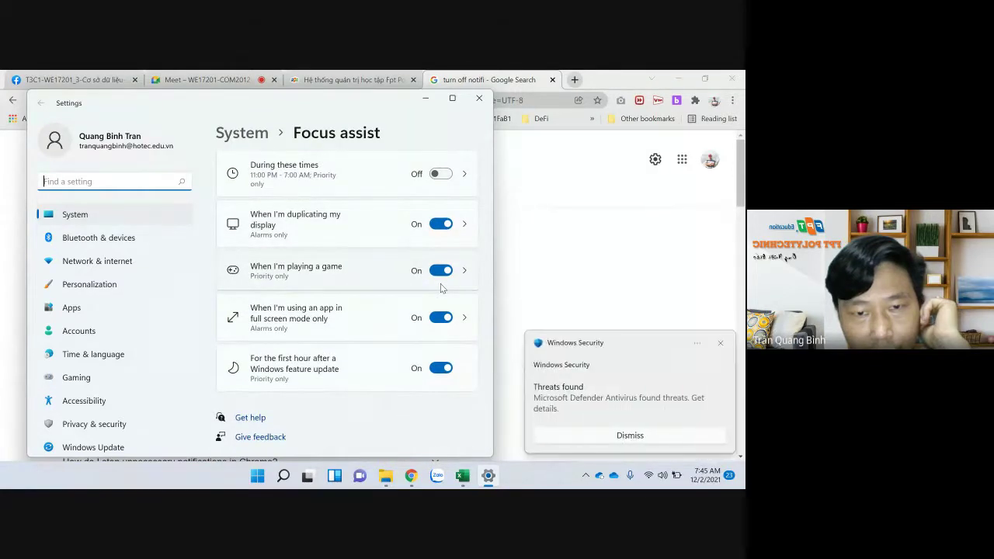
scroll(441, 289, up, 3)
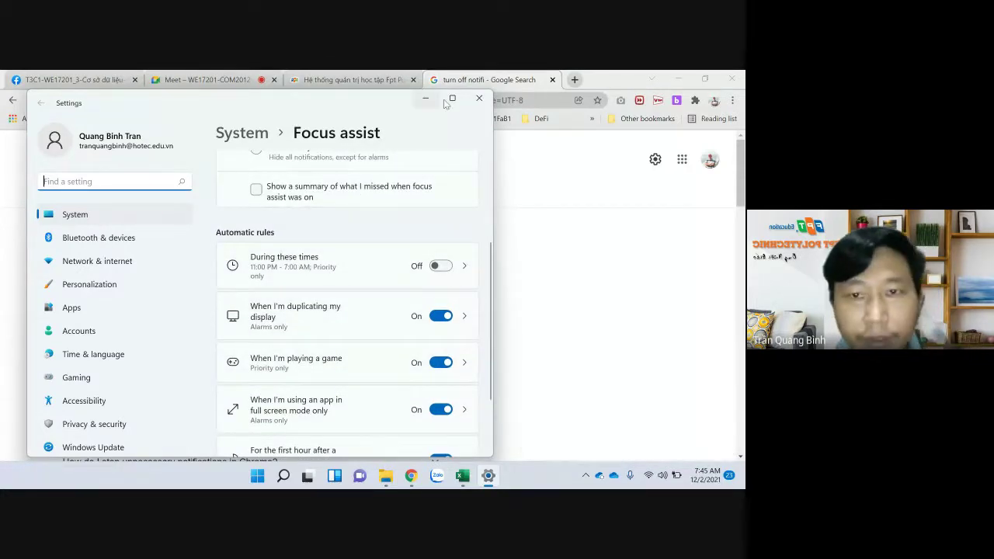
click(480, 98)
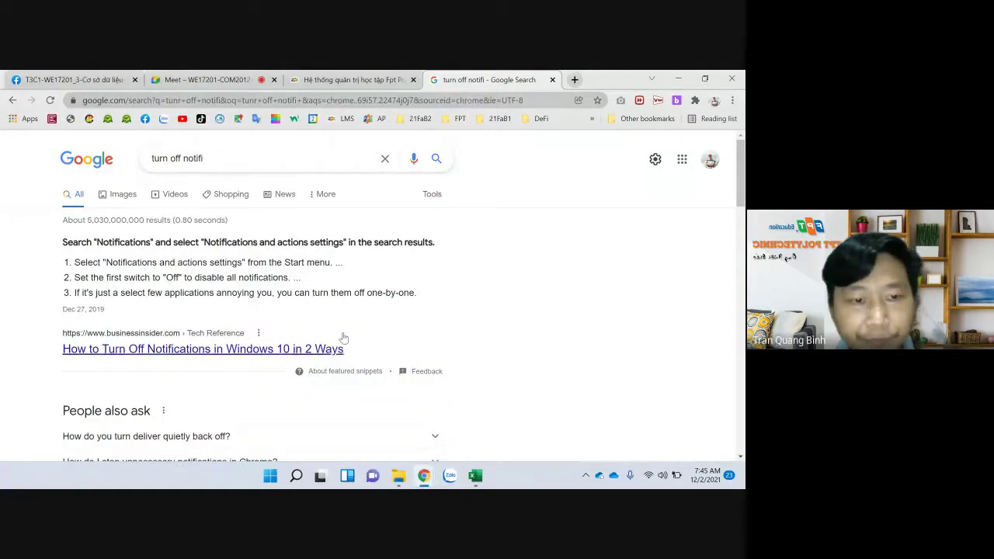
Return to the Meet class tab and bring up the File Explorer window
click(332, 81)
click(222, 87)
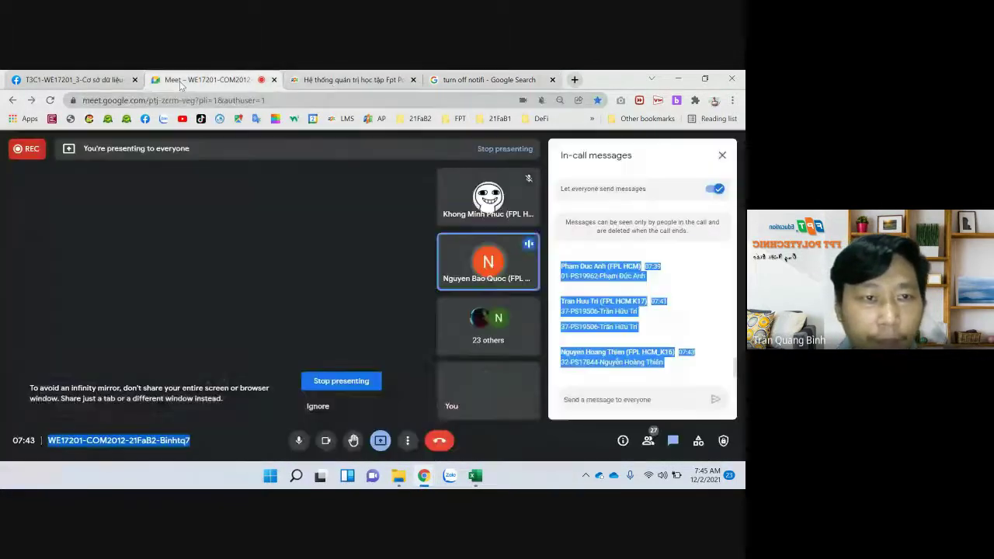
mouse_move(399, 477)
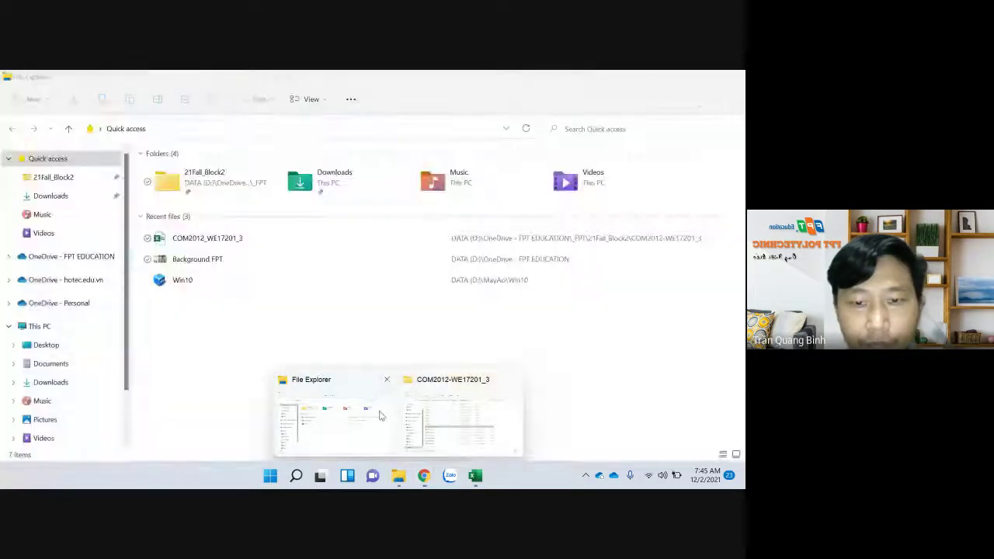
mouse_move(434, 402)
click(357, 405)
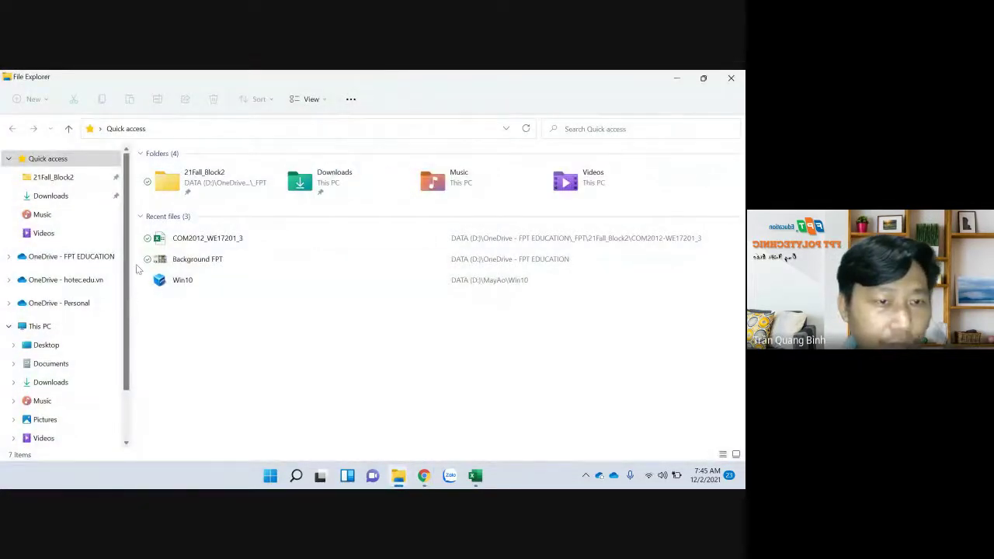
Go to the _MonHoc > _FPT folder and pin COM2012 and COM108 to Quick access
click(64, 180)
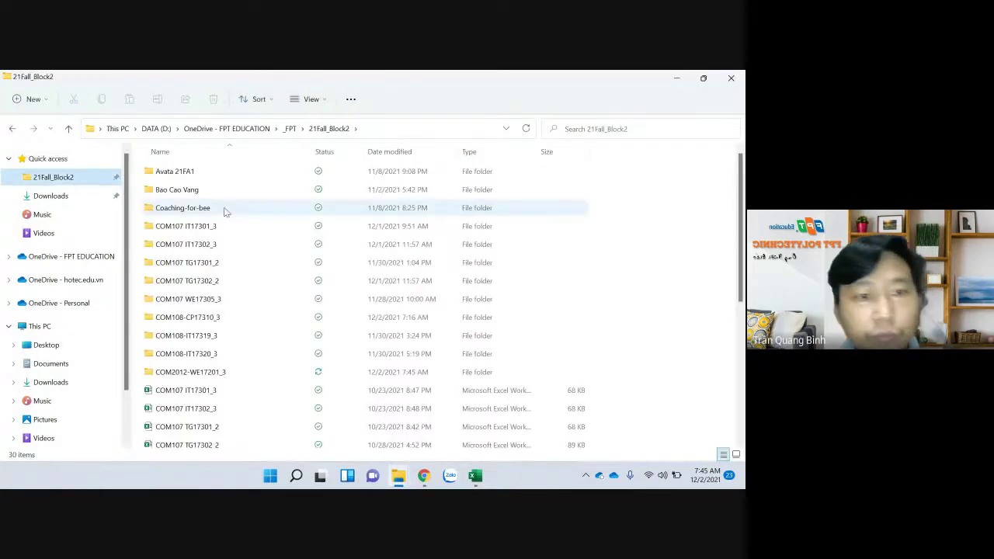
click(227, 128)
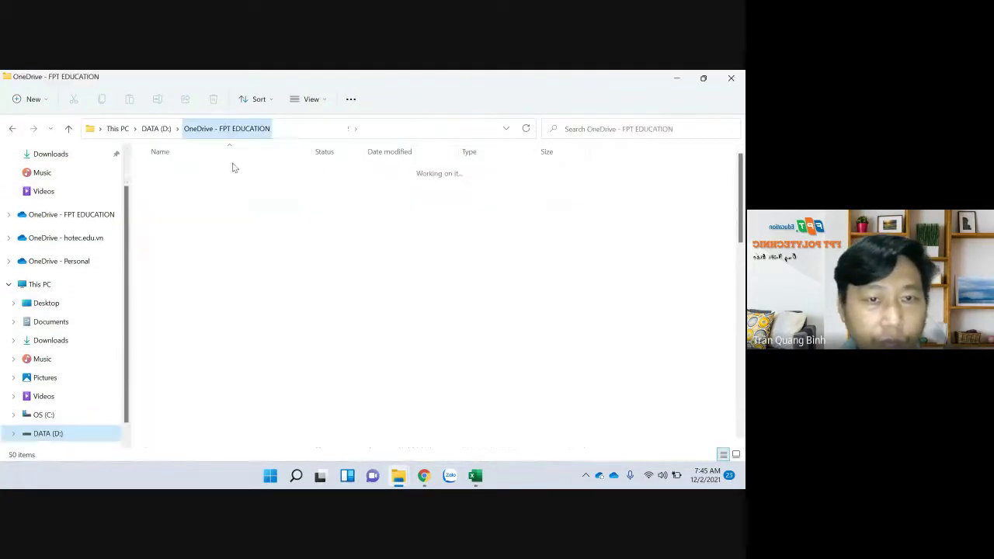
double_click(190, 209)
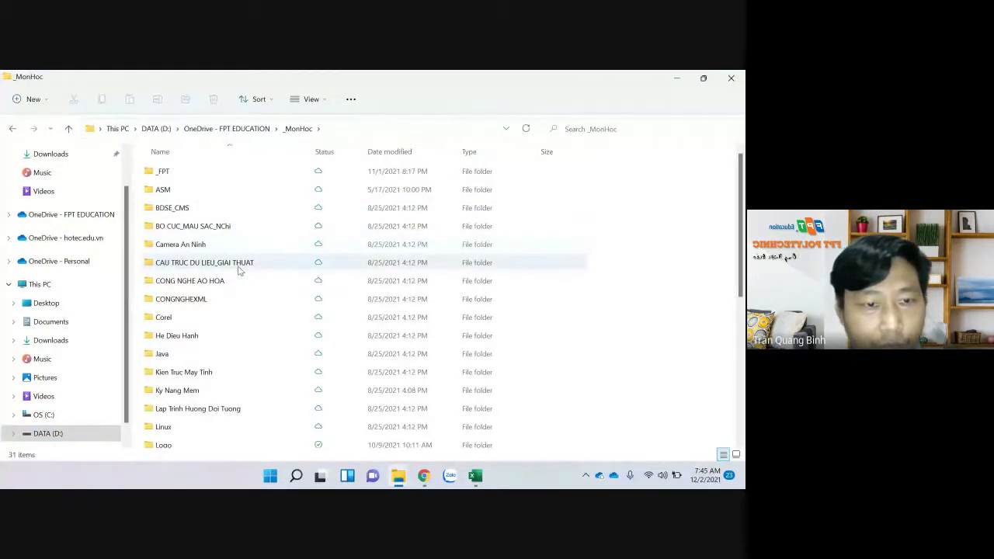
double_click(164, 171)
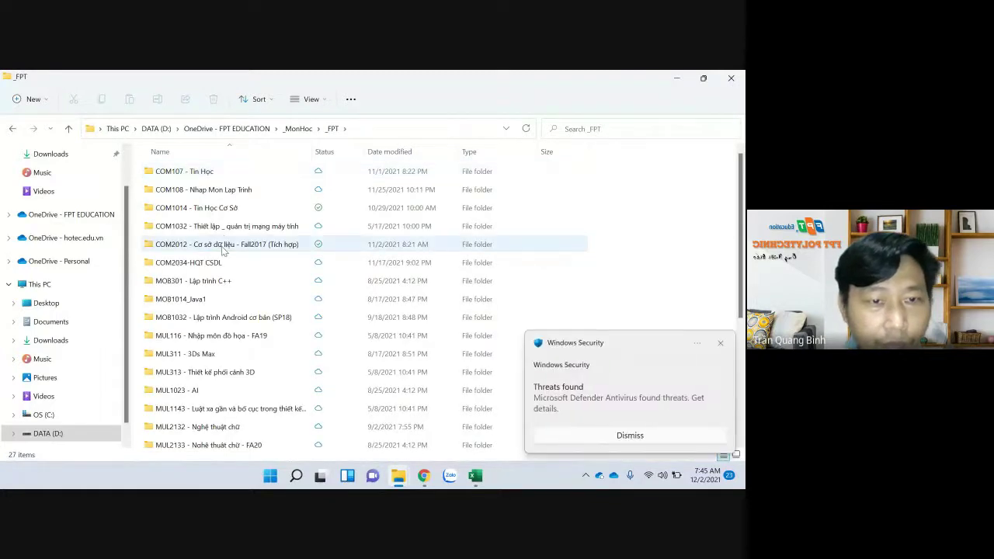
click(224, 250)
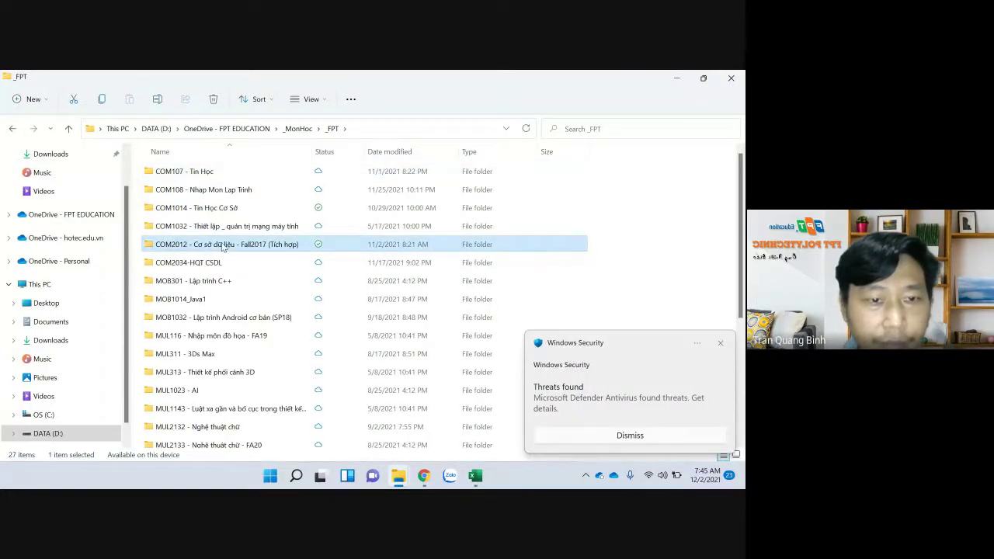
right_click(224, 247)
click(264, 226)
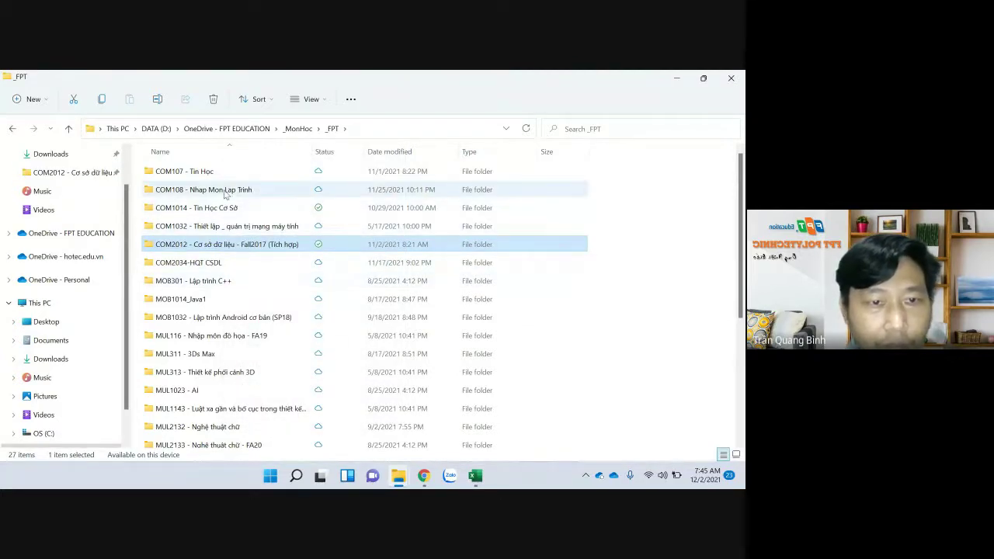
click(223, 193)
right_click(223, 193)
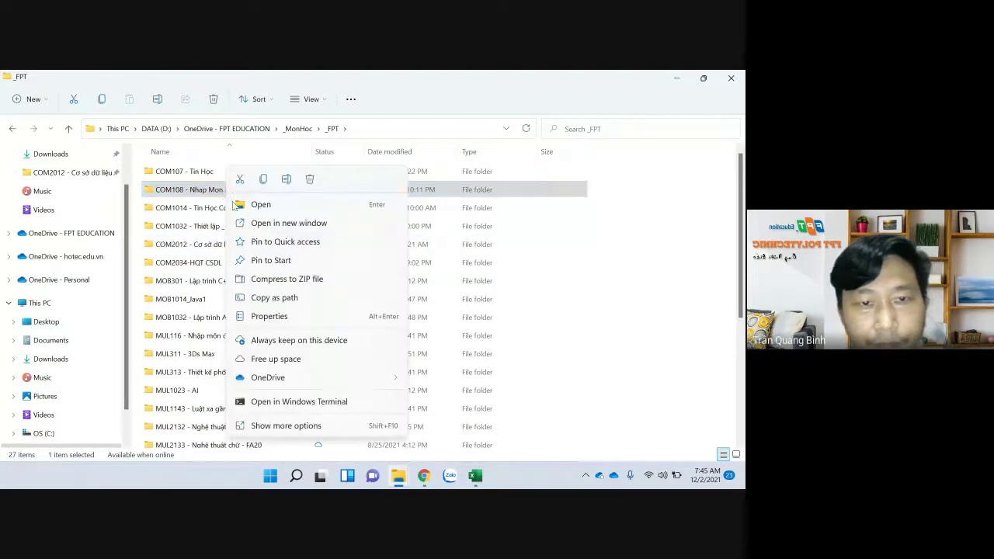
click(257, 242)
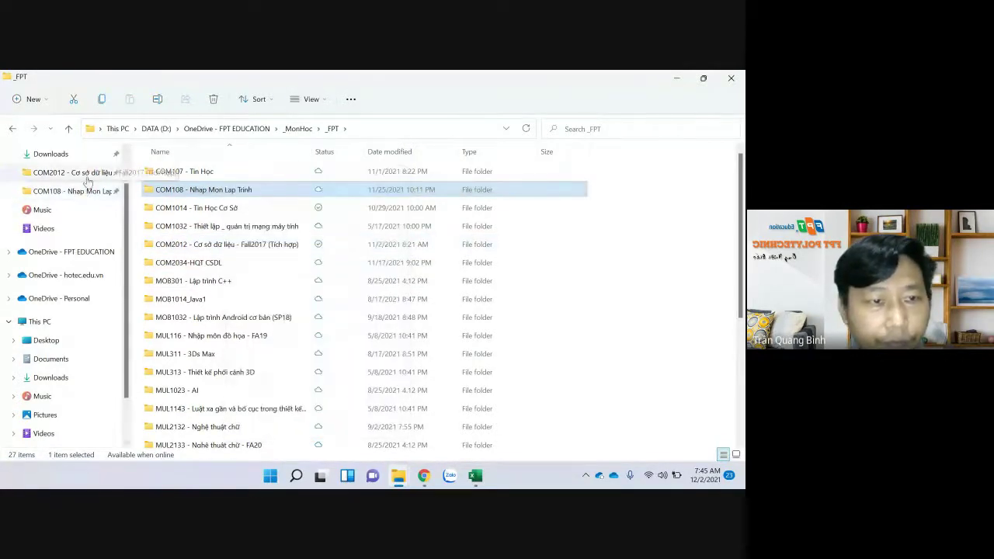
Open COM2012 - Slide 7.pdf from Bài giảng (Slide) in Chrome, always using Chrome for PDFs
click(70, 173)
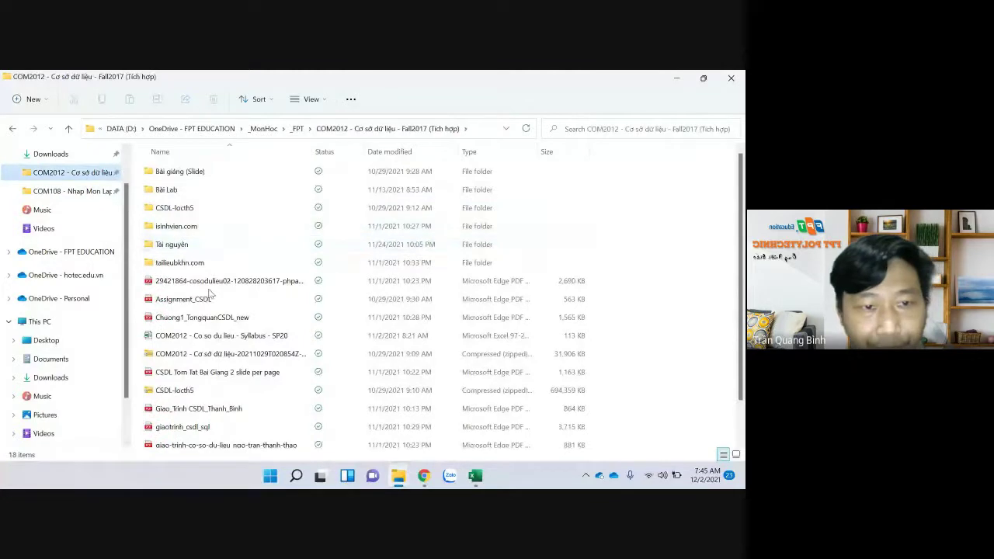
click(189, 177)
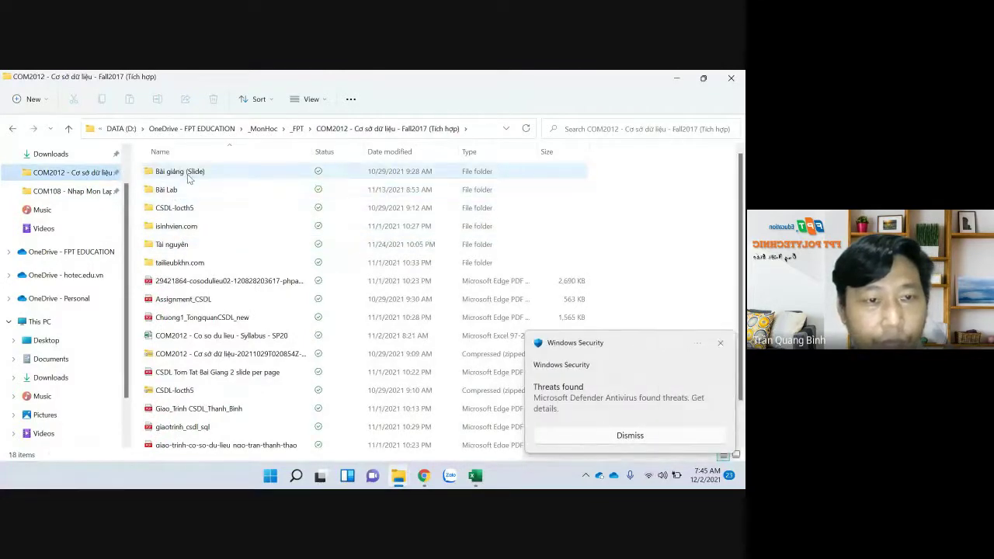
double_click(189, 177)
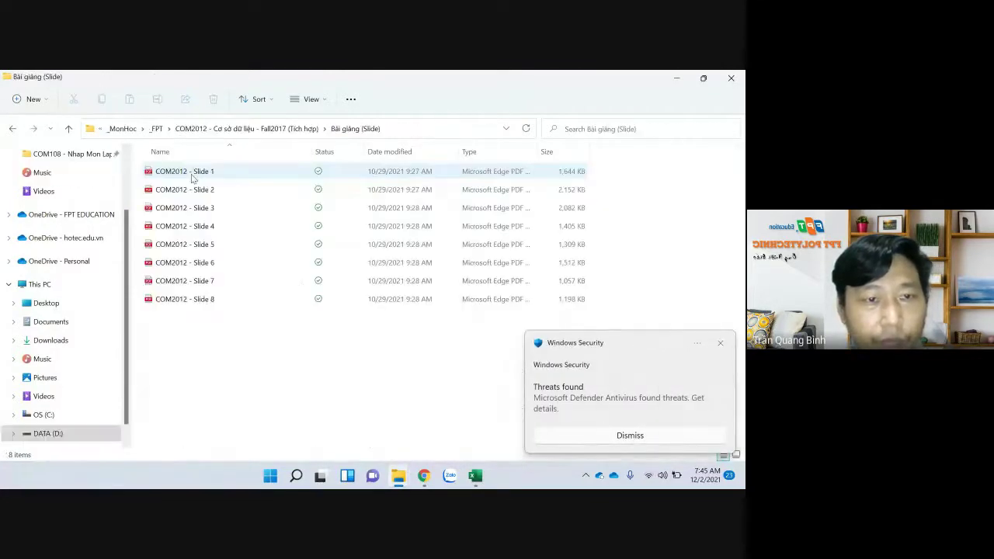
click(195, 284)
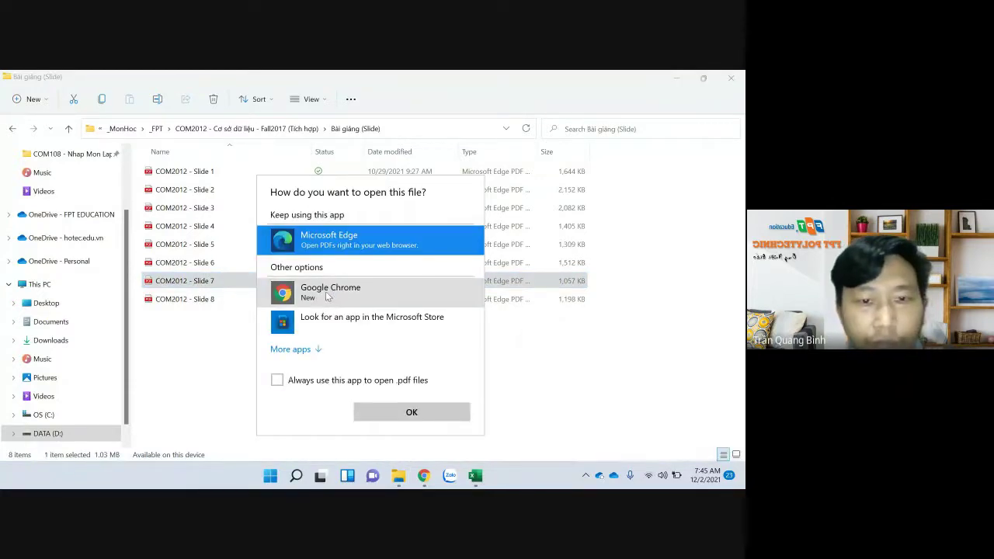
click(326, 291)
click(299, 383)
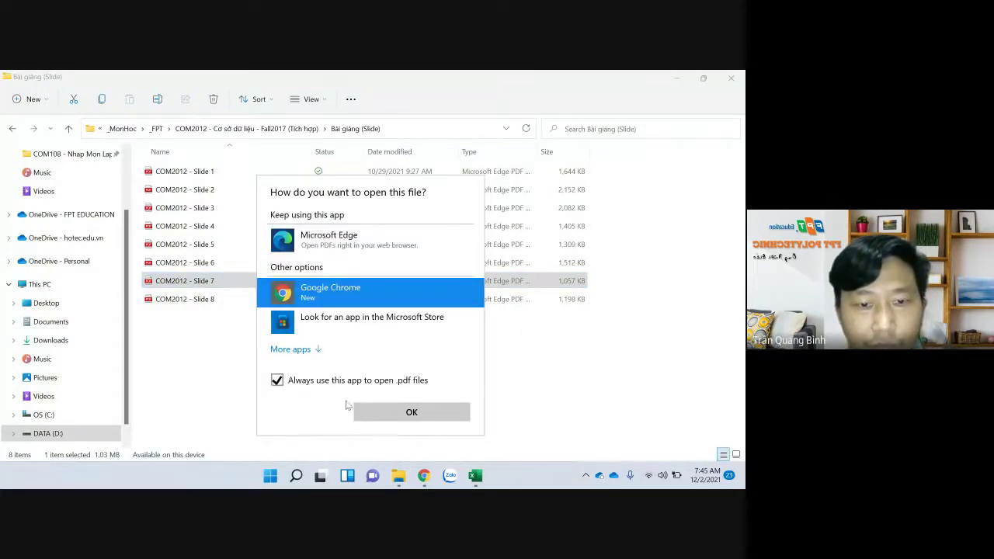
click(412, 412)
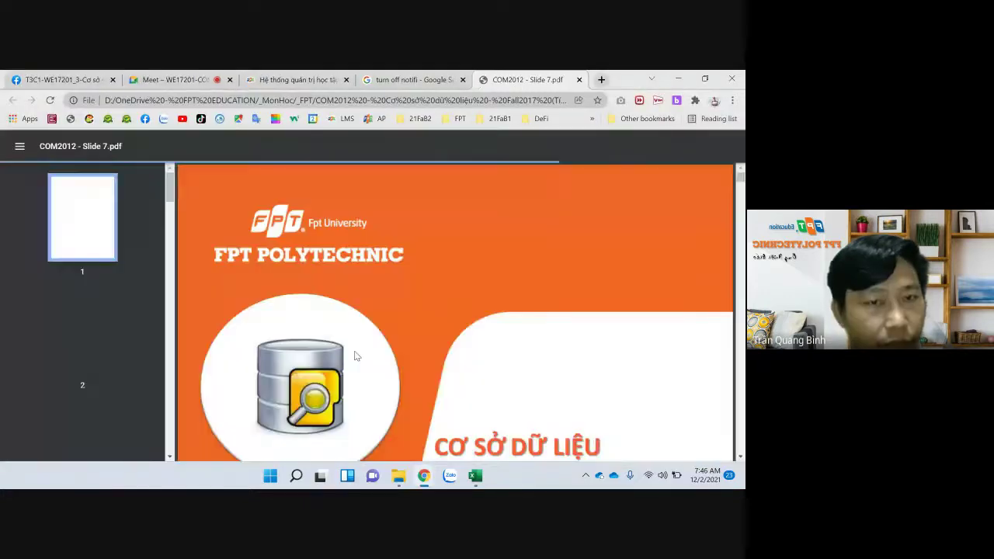
Scroll the slides toward the SELECT INTO syntax and dismiss the Windows Security threats warning
scroll(362, 358, down, 5)
scroll(486, 375, down, 6)
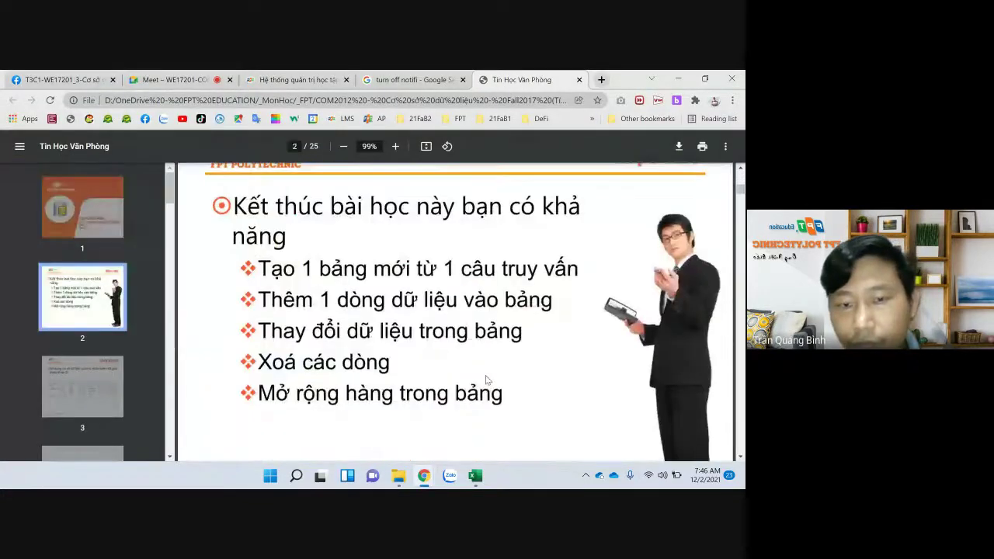
scroll(485, 376, down, 8)
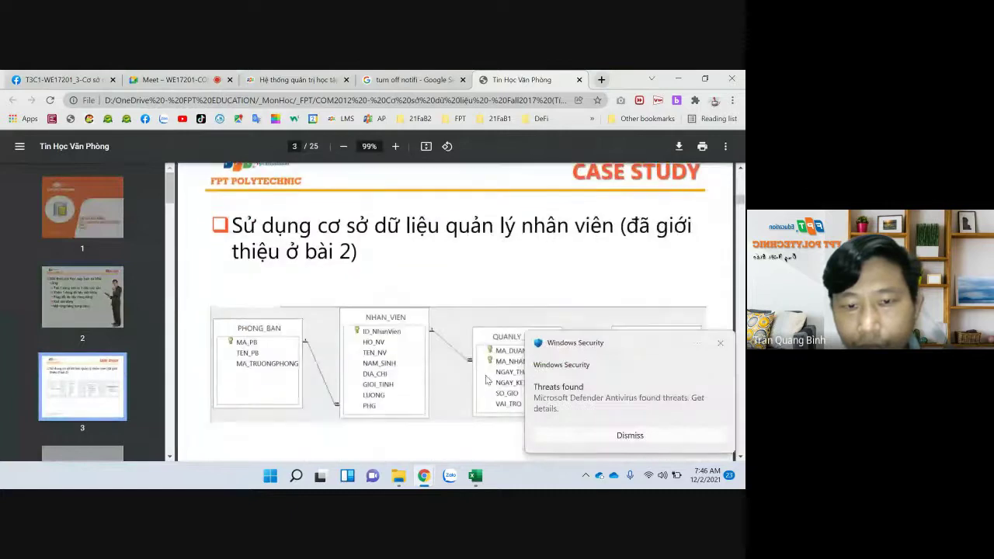
scroll(481, 357, down, 3)
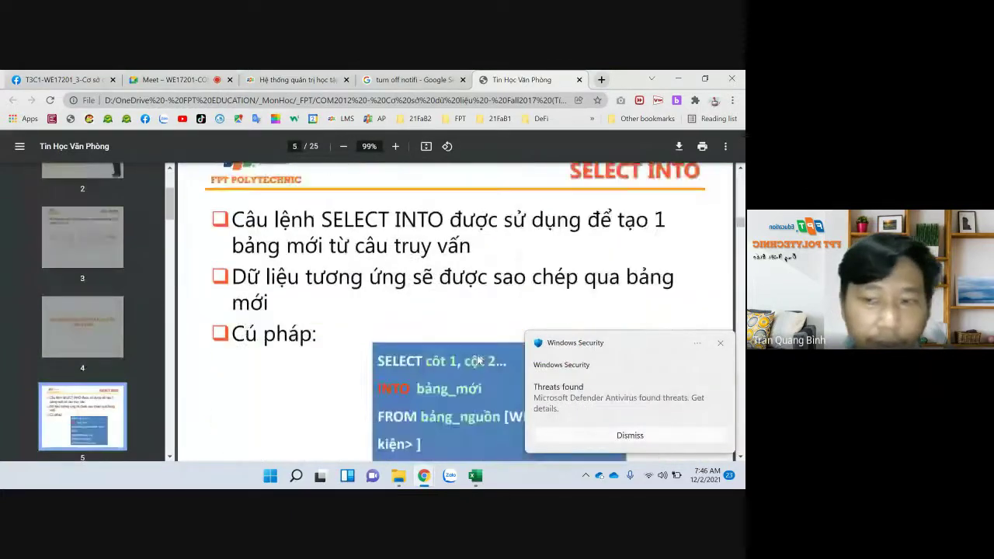
scroll(475, 351, up, 2)
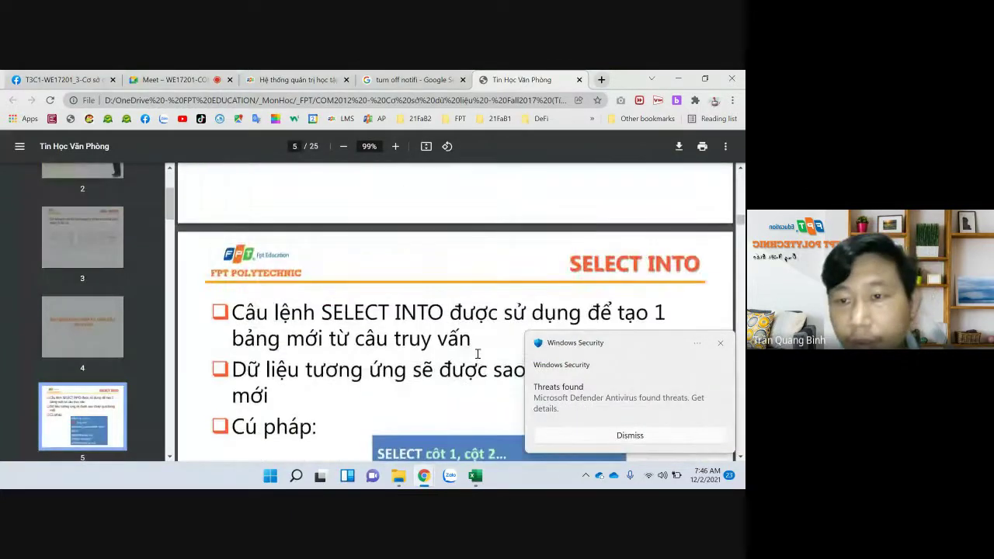
click(721, 342)
Highlight the column list 'cột 1, cột 2...' in the SELECT INTO syntax box
scroll(427, 346, down, 2)
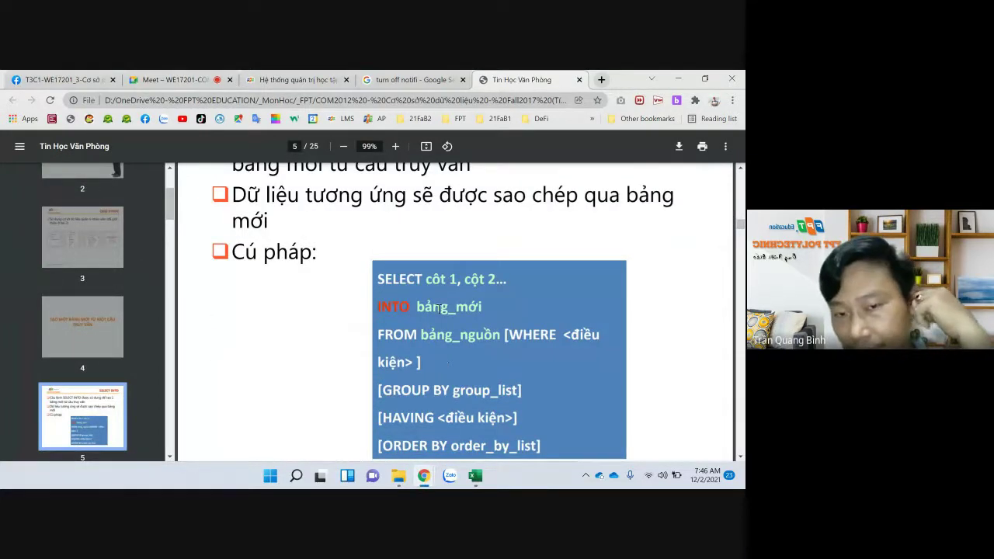
drag(426, 279, 508, 279)
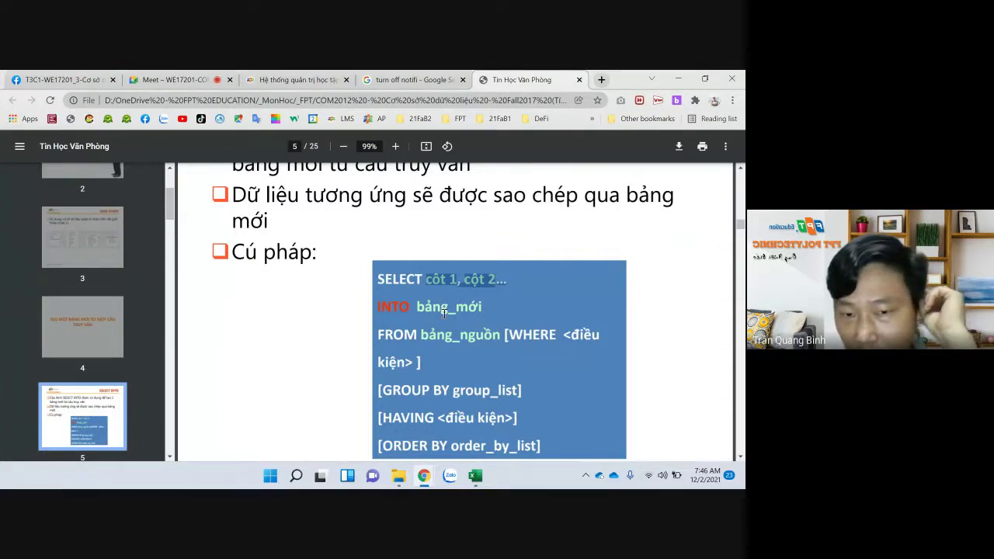
scroll(445, 312, up, 5)
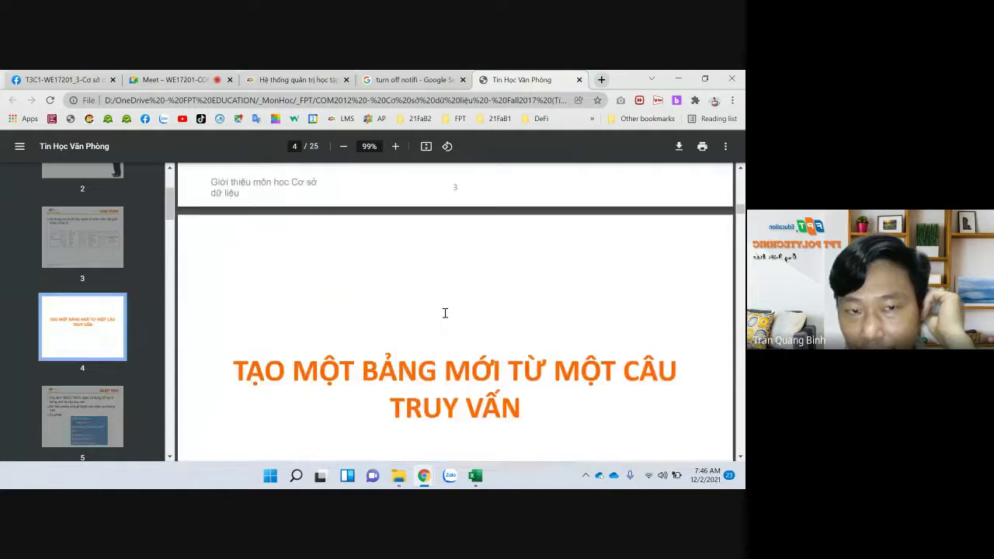
Fit whole slides to the view and review the SELECT INTO example, result and exercise slides
click(427, 147)
scroll(469, 328, down, 5)
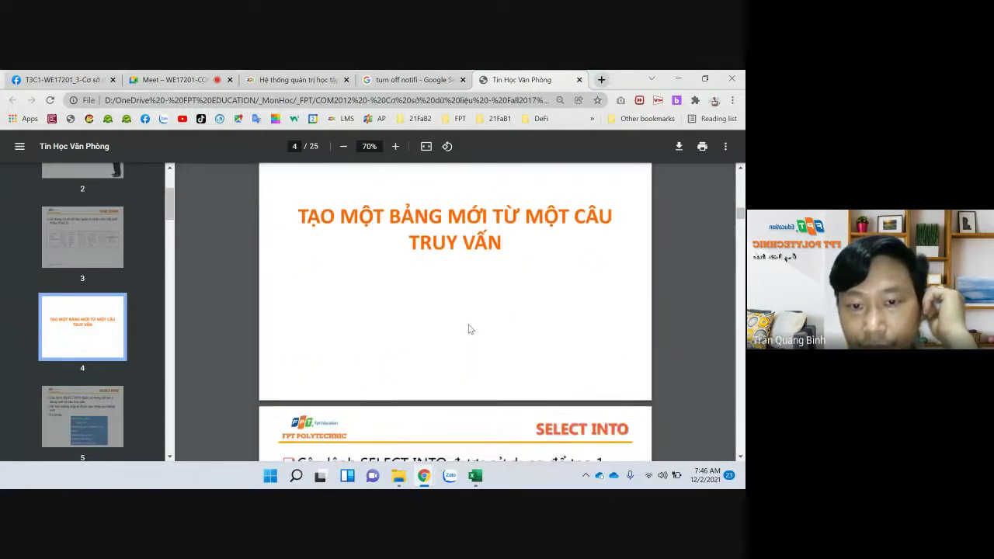
scroll(468, 328, down, 3)
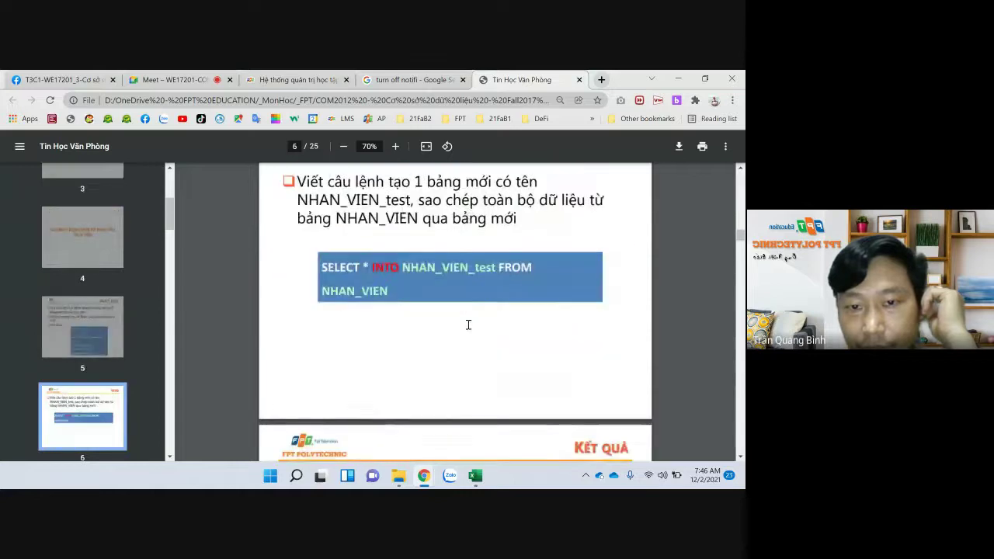
scroll(468, 326, down, 1)
scroll(468, 324, down, 4)
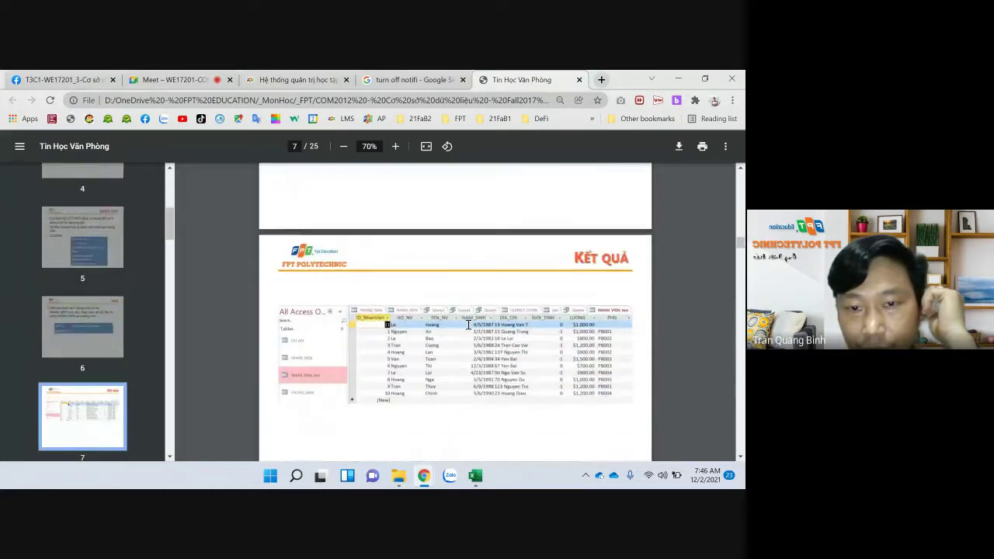
scroll(468, 324, down, 2)
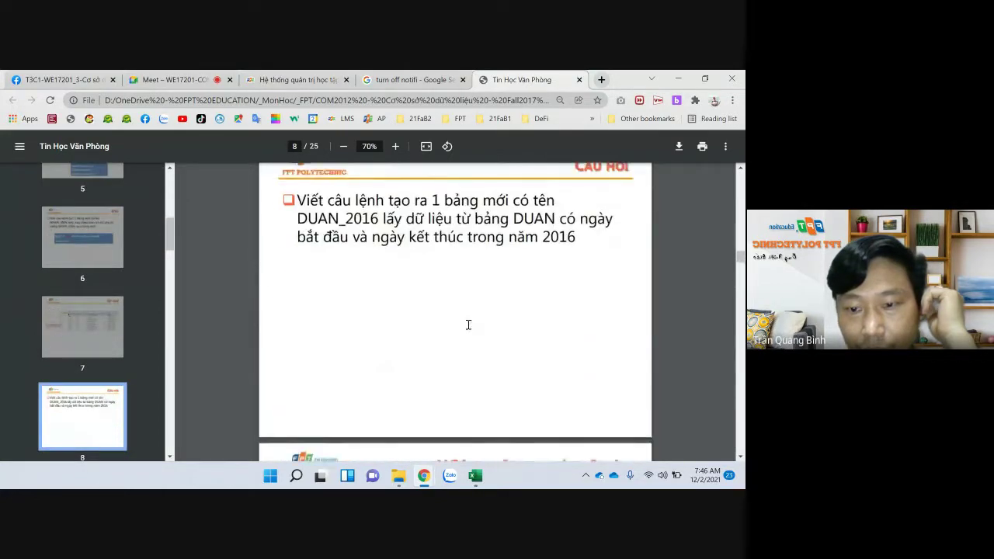
scroll(467, 323, up, 9)
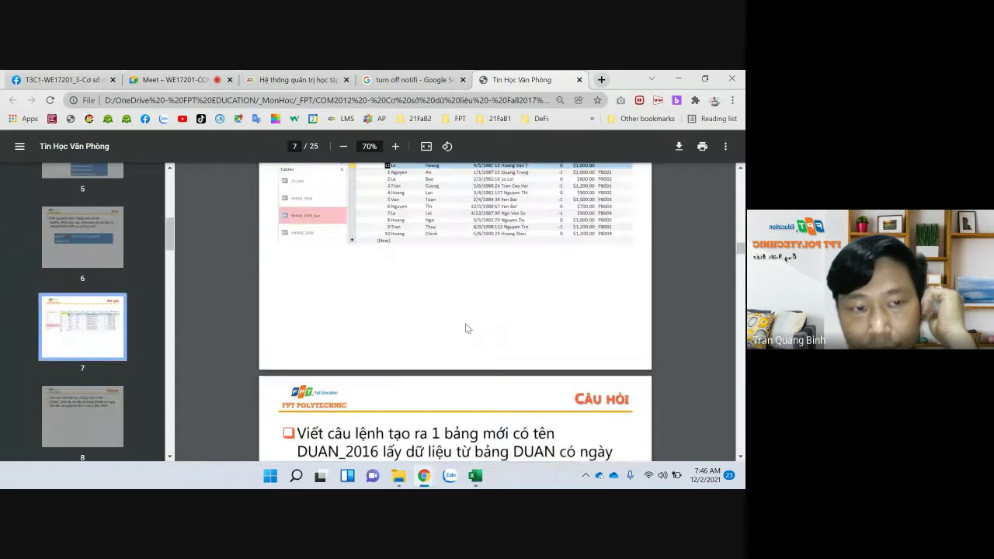
scroll(469, 325, up, 12)
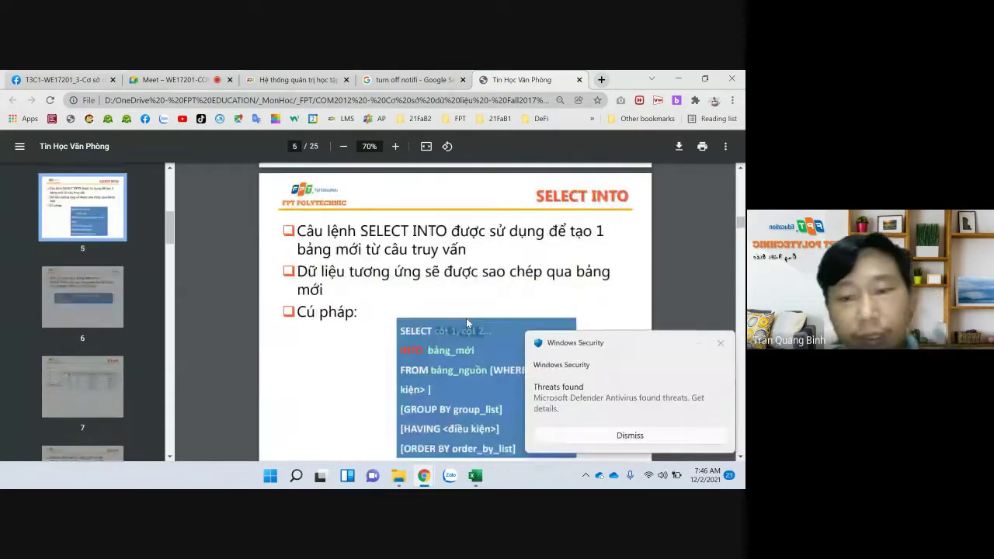
scroll(467, 323, up, 2)
Return to the syntax slide, clear the old highlight, and highlight the whole SELECT line
scroll(467, 323, down, 10)
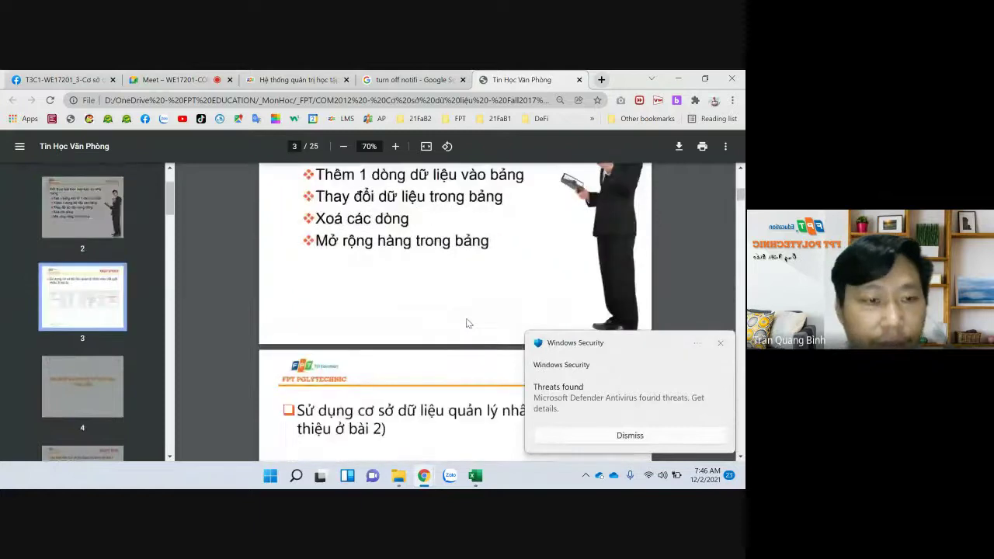
scroll(467, 323, down, 2)
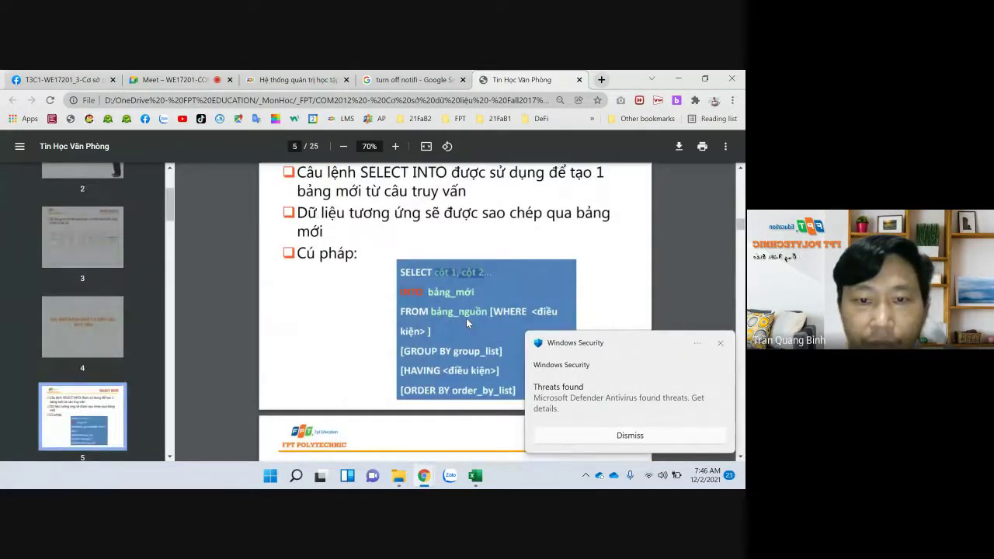
click(406, 272)
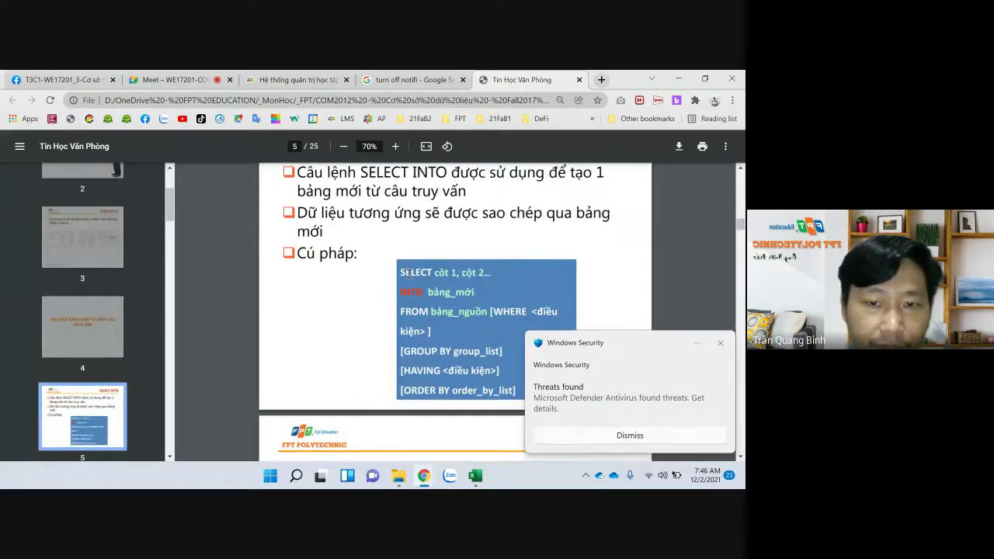
drag(401, 272, 519, 283)
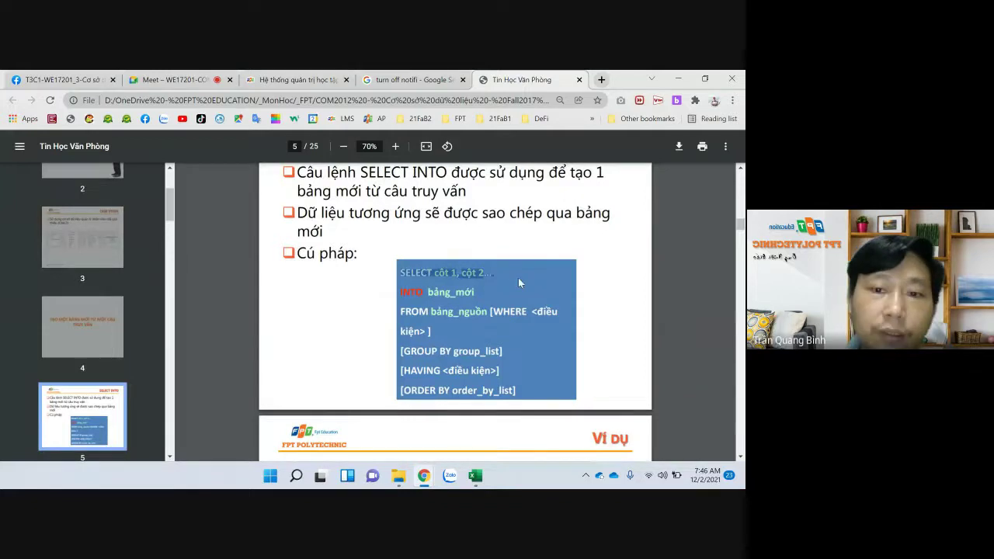
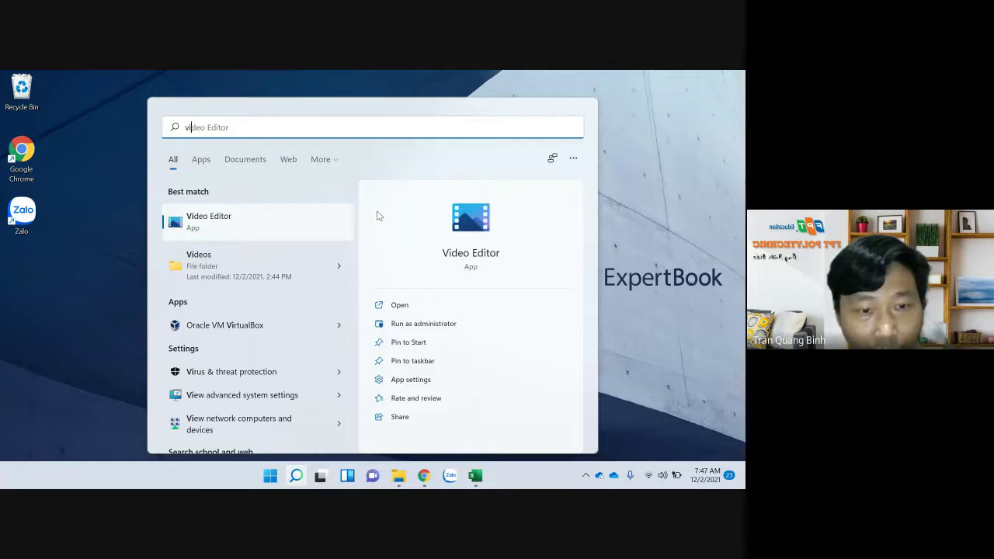
Pin the Oracle VM VirtualBox search result to the Start menu
right_click(240, 329)
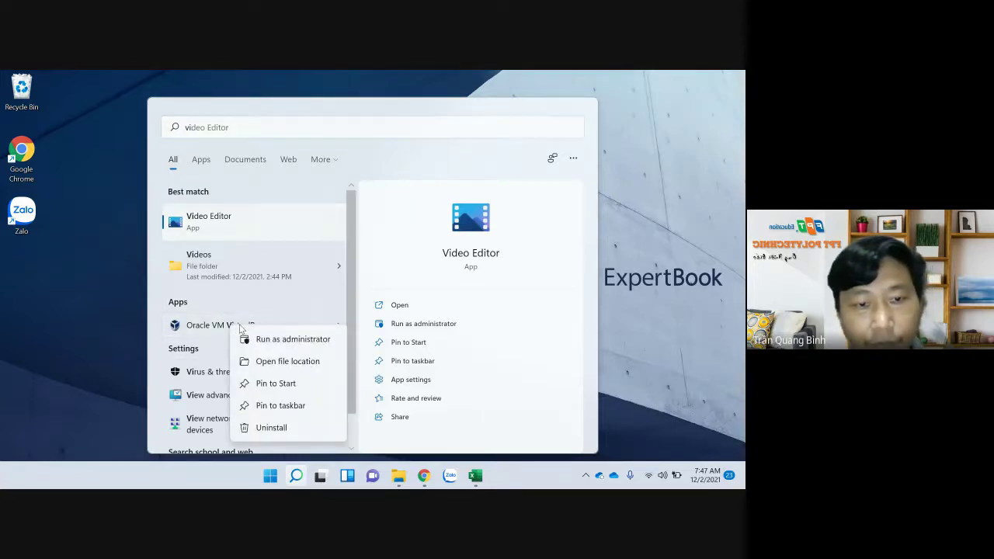
click(283, 384)
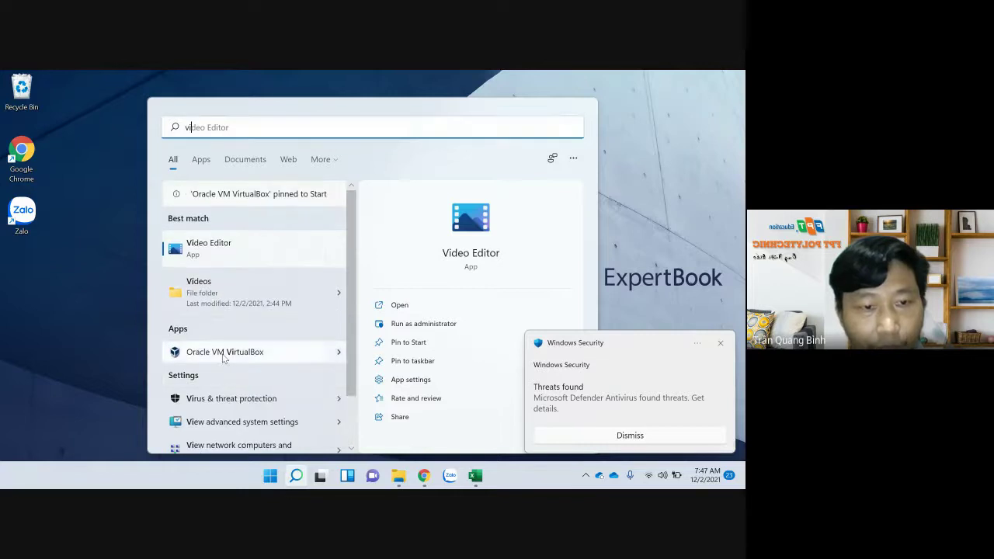
key(Escape)
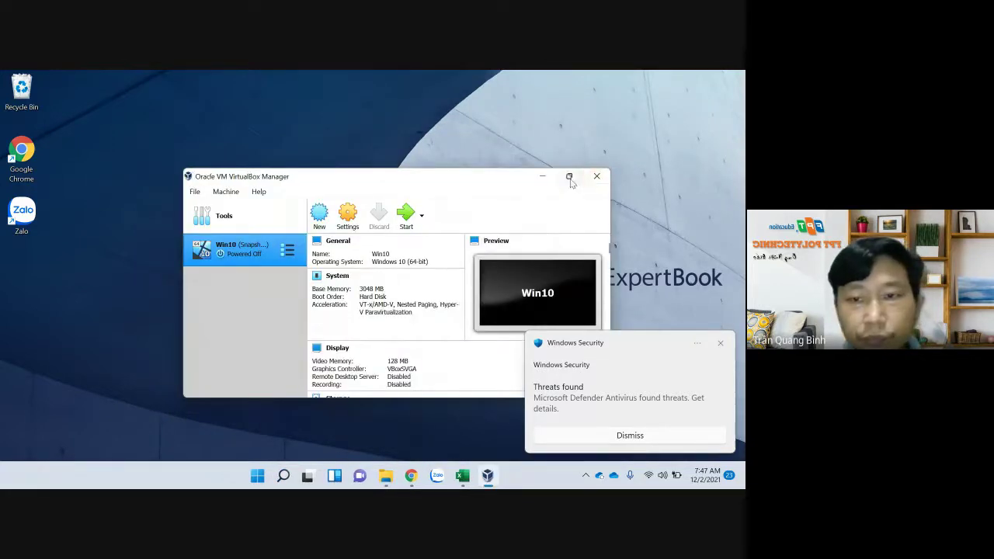
Maximize VirtualBox Manager, run the Win10 VM, and dismiss the keyboard, mouse and security notices
click(569, 177)
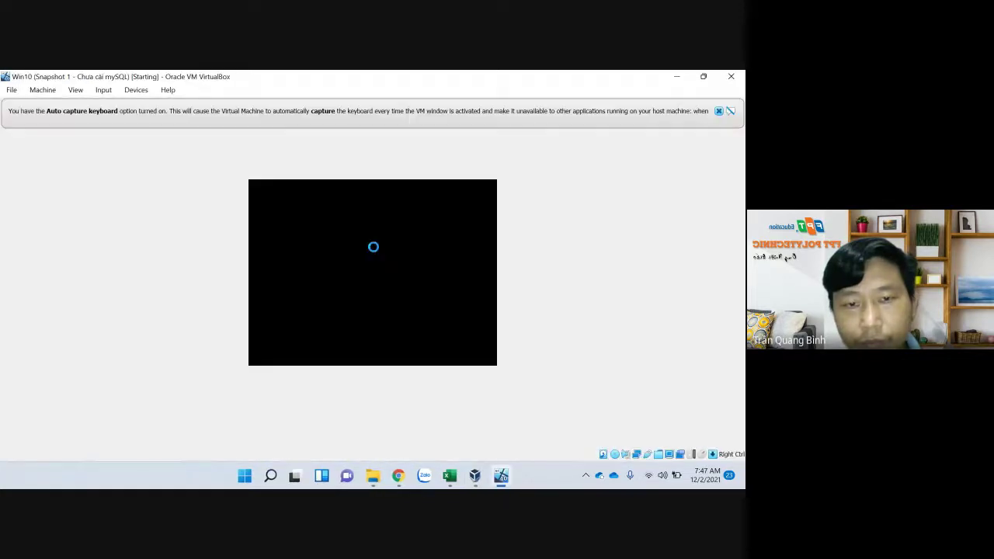
click(719, 111)
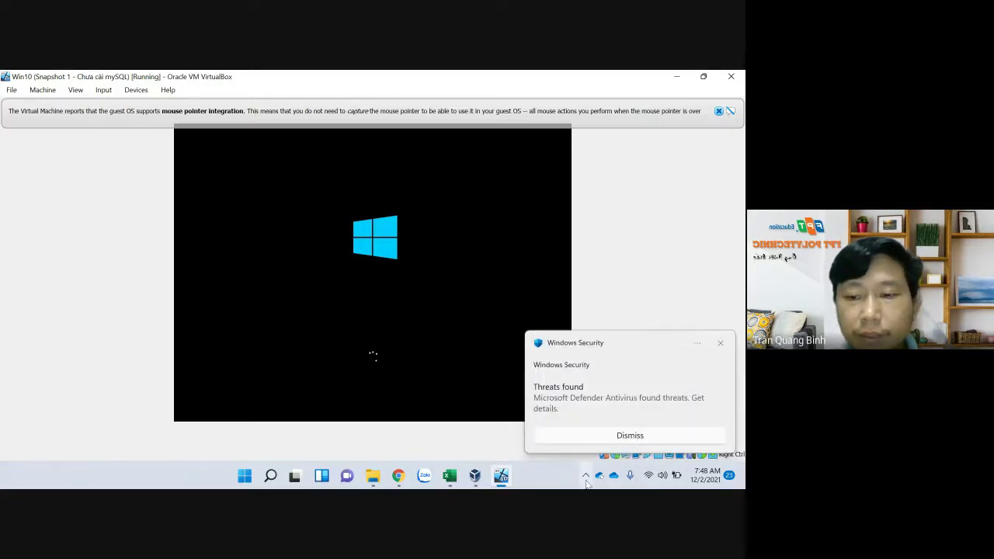
click(638, 436)
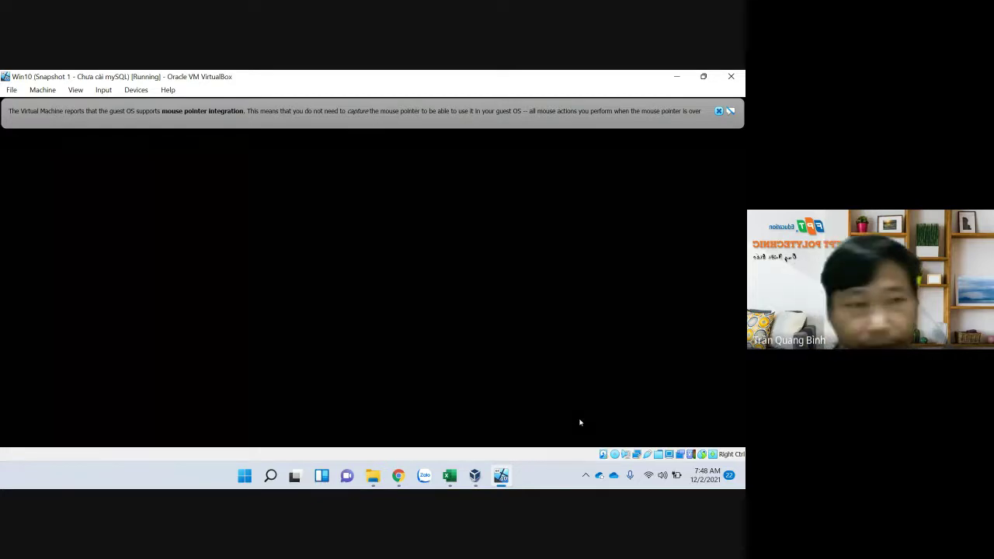
click(718, 111)
click(697, 342)
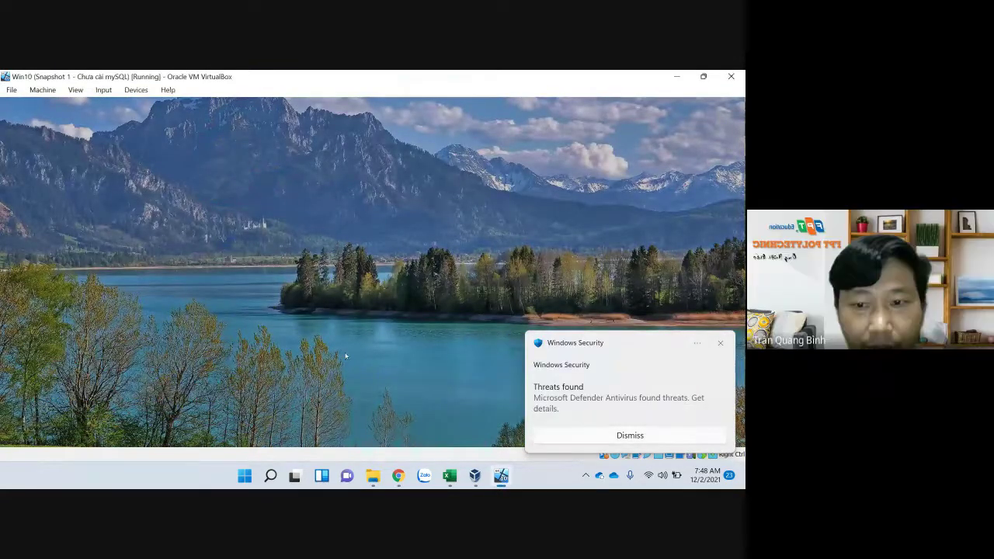
Sign in to the Win10 guest with the account password, then bring up the Start menu
click(333, 286)
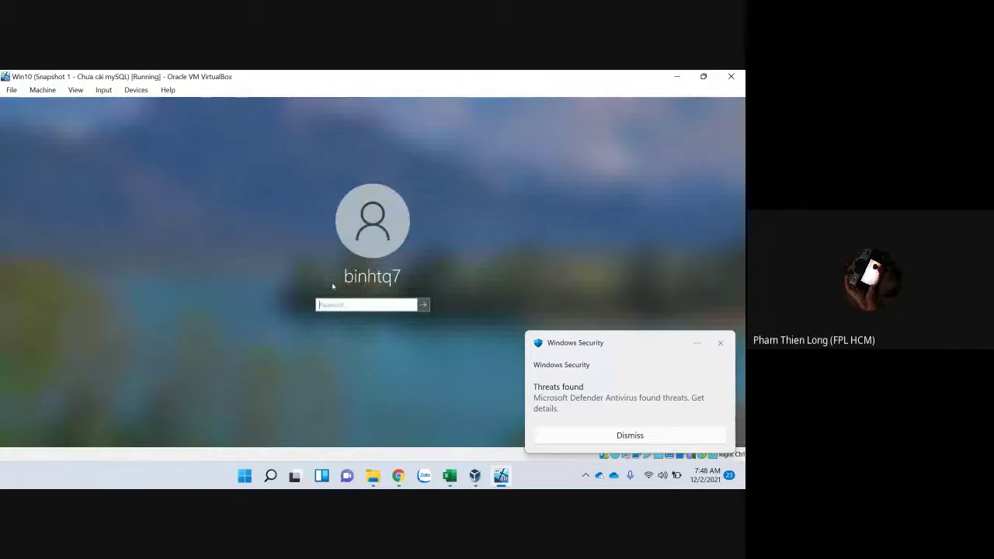
text(****)
key(Return)
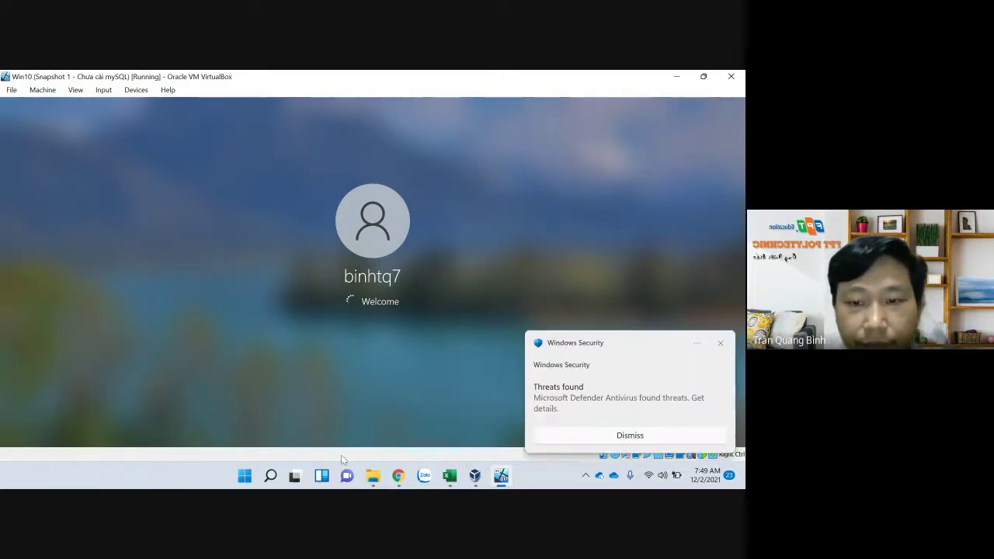
click(244, 476)
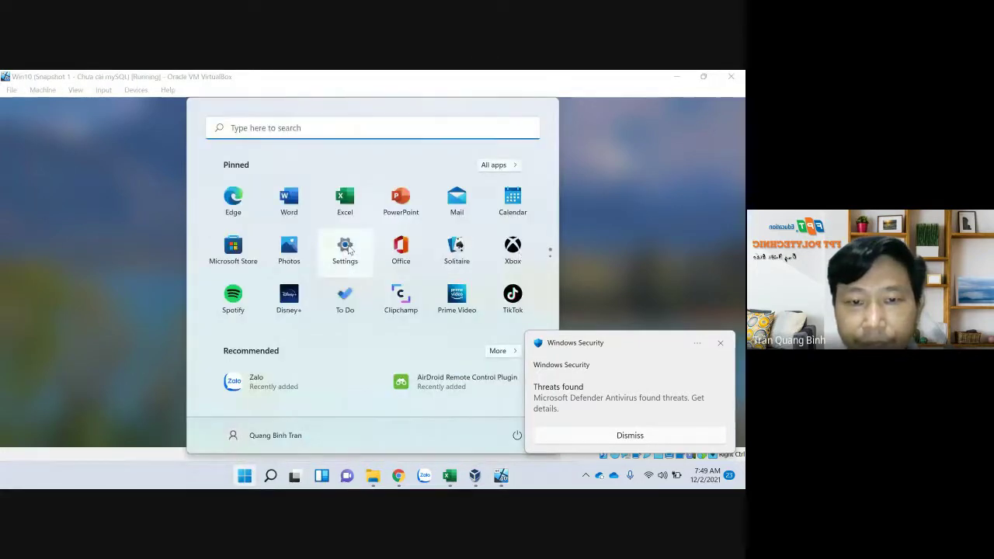
Launch Settings from Start and go to System > Recovery with Reset this PC and Advanced startup
click(347, 247)
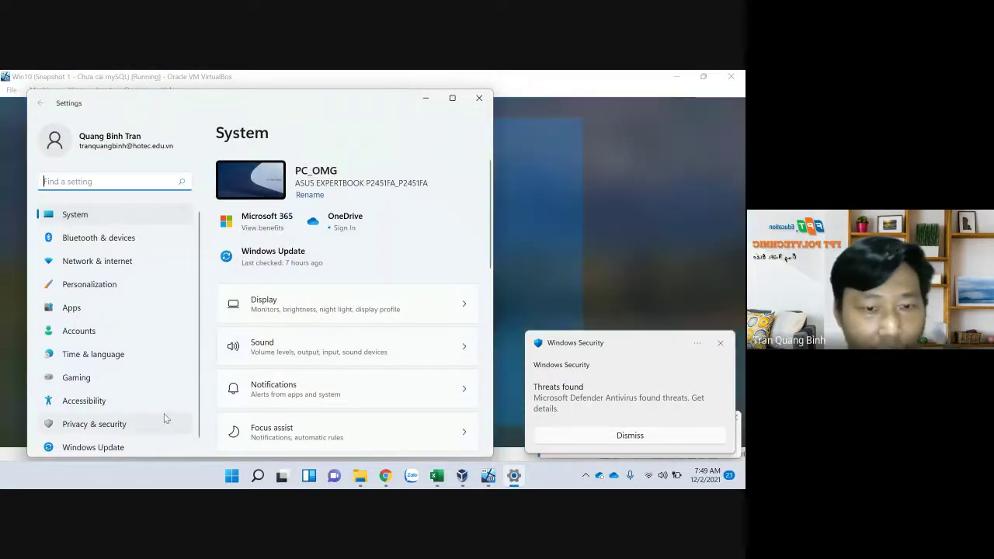
scroll(311, 400, down, 3)
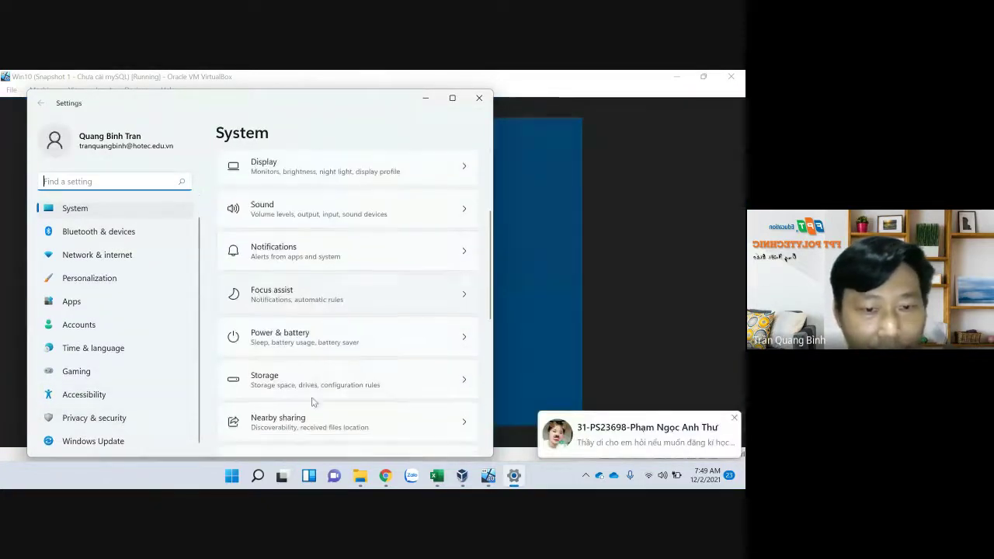
scroll(292, 381, down, 5)
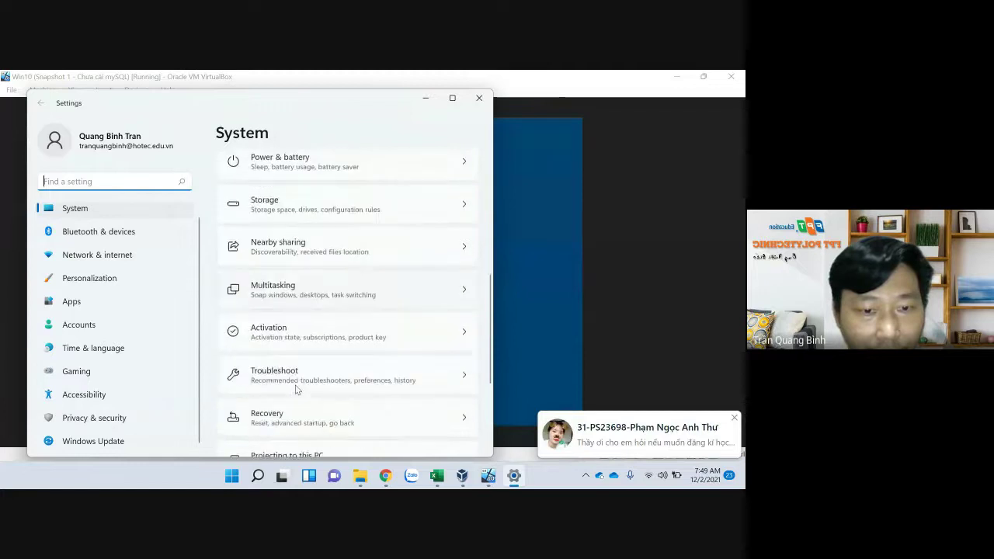
scroll(295, 390, down, 2)
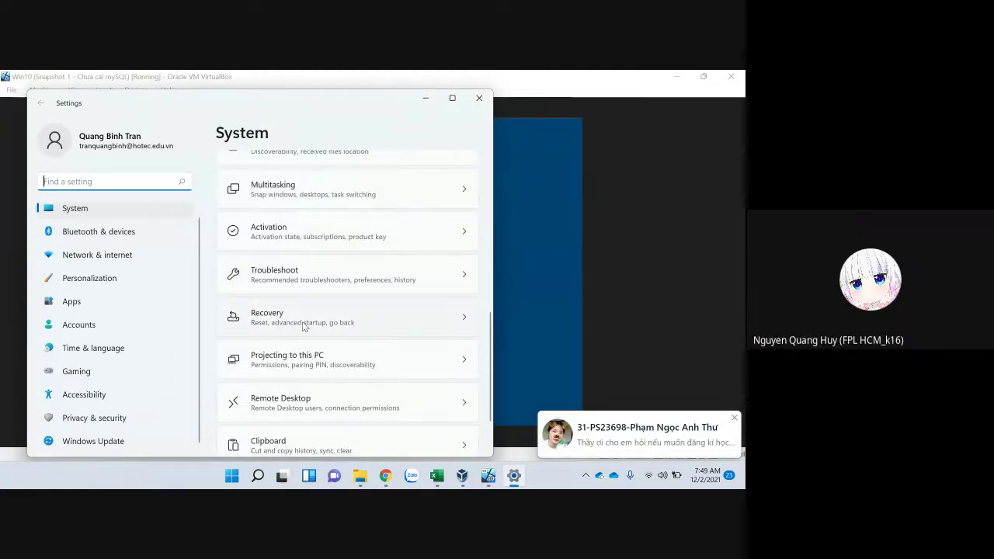
click(431, 323)
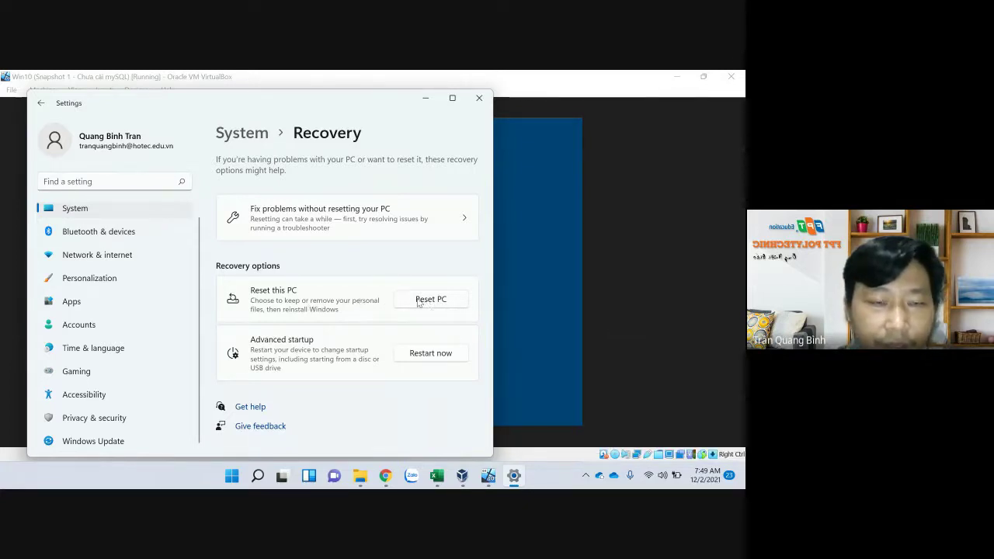
Bring the VirtualBox VM window showing the Just a moment... screen in front of Settings
click(596, 283)
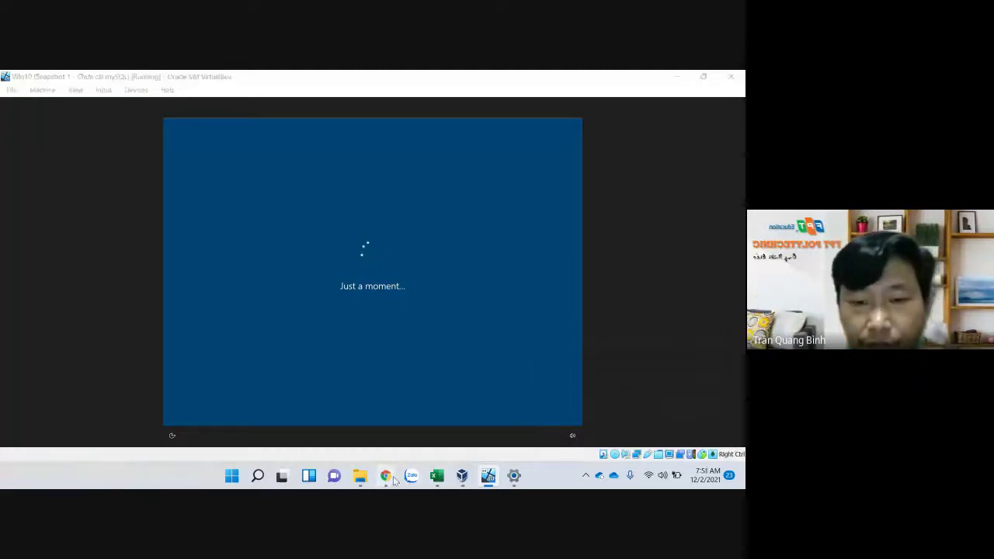
Switch to the Chrome PDF slides and scroll to page 9 on INSERT INTO, UPDATE and DELETE
mouse_move(386, 477)
click(337, 415)
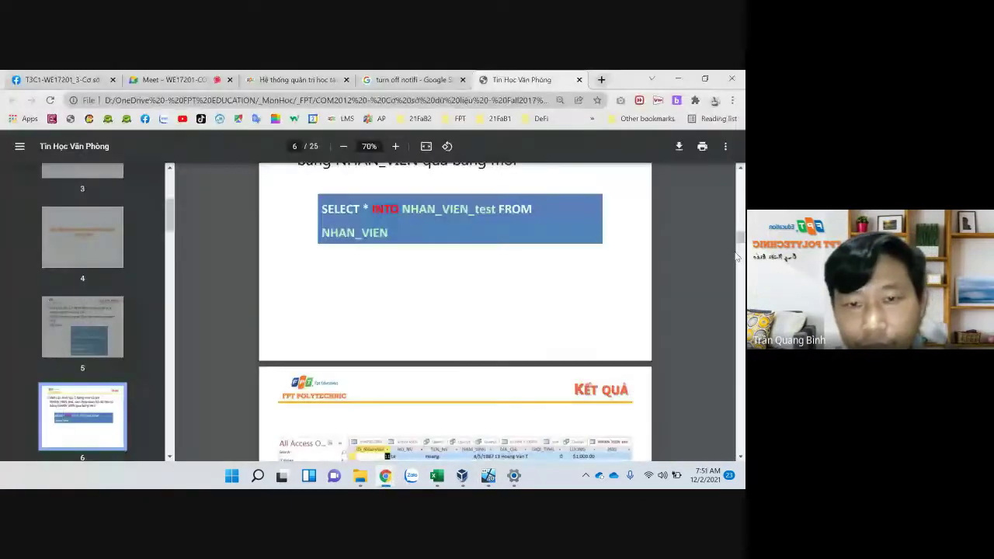
scroll(737, 256, down, 5)
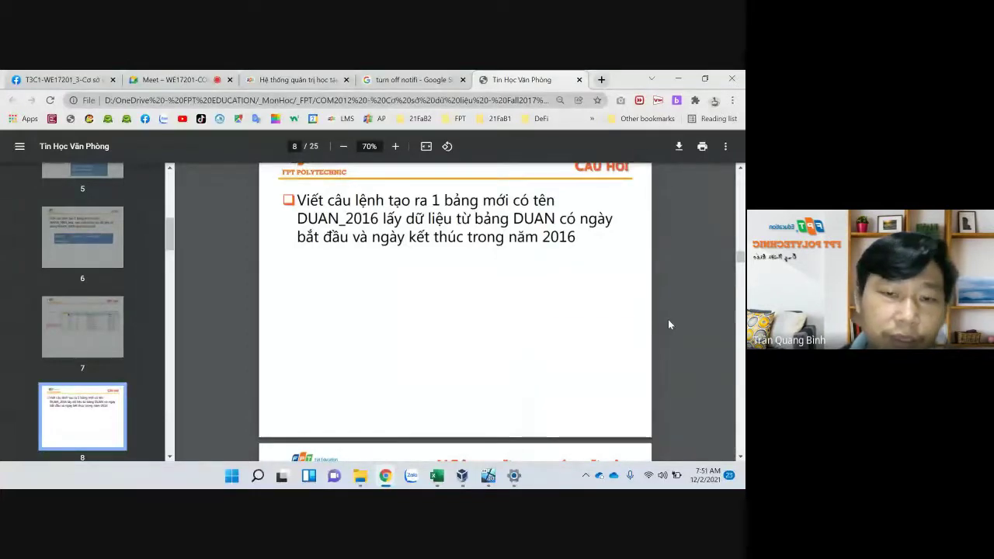
scroll(435, 309, down, 4)
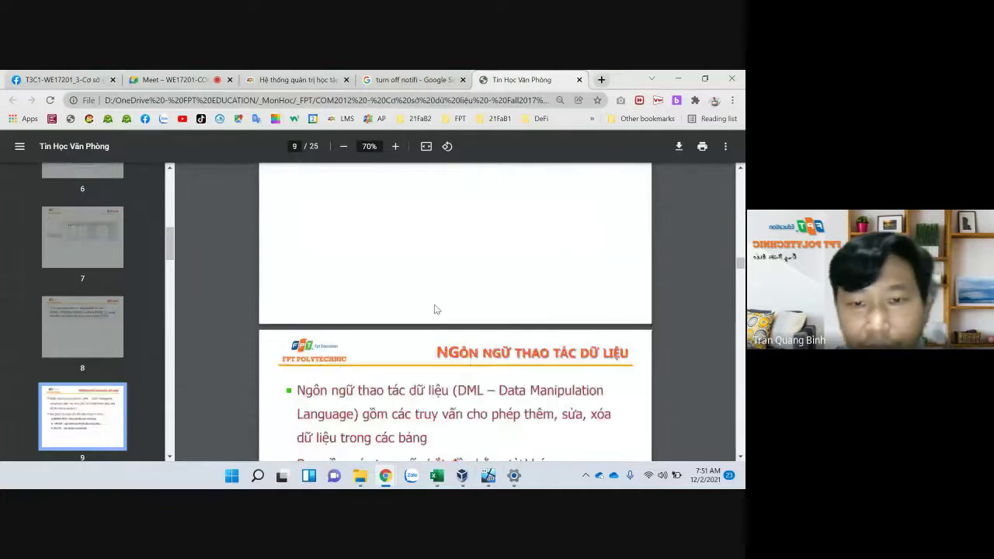
scroll(436, 308, down, 1)
scroll(436, 308, up, 1)
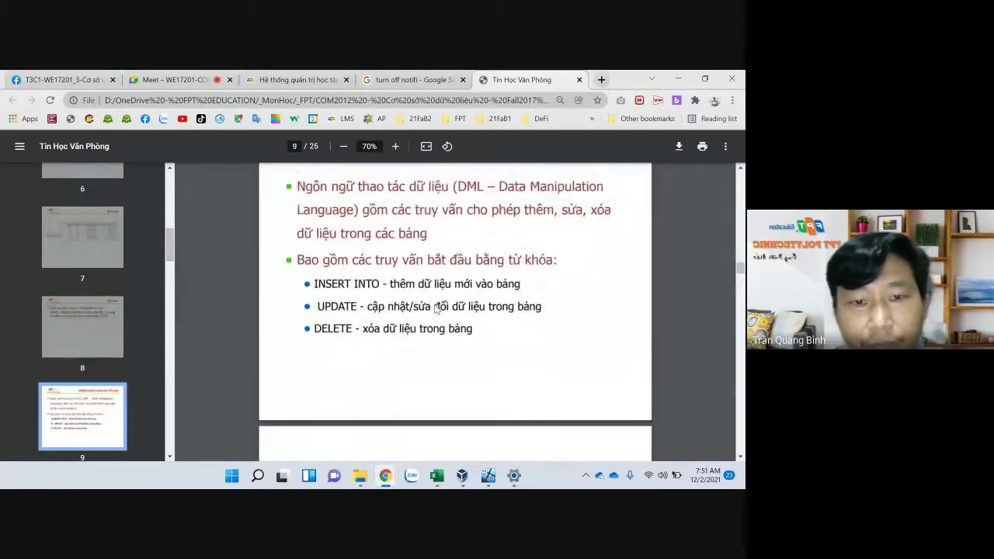
scroll(436, 309, up, 1)
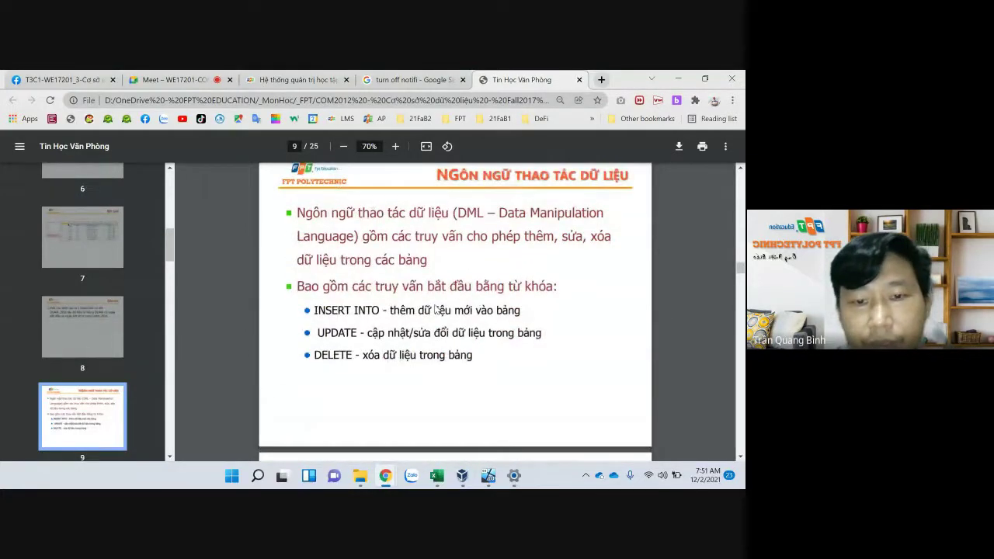
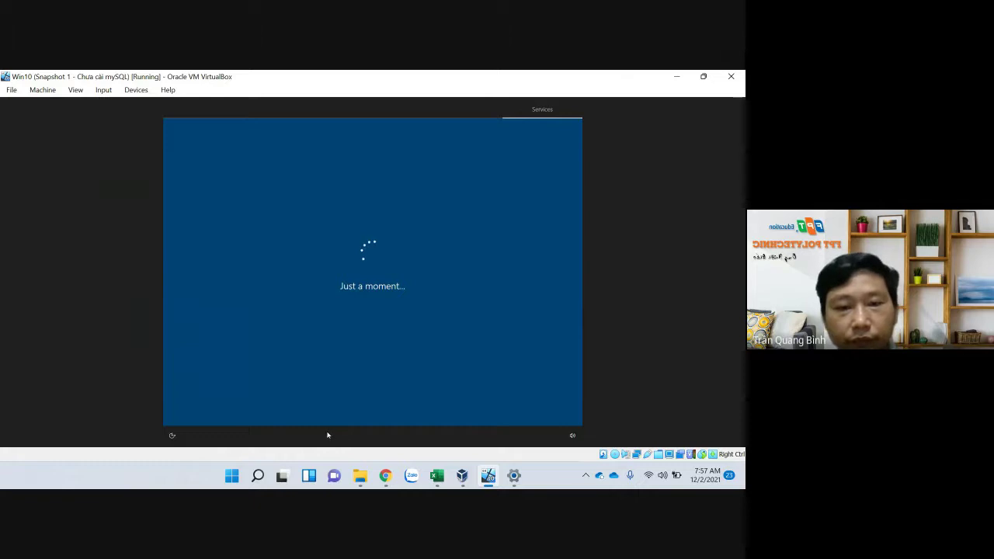
Wait while the Windows 10 VM's first-run setup runs until the 'Just a moment...' screen appears
mouse_move(385, 477)
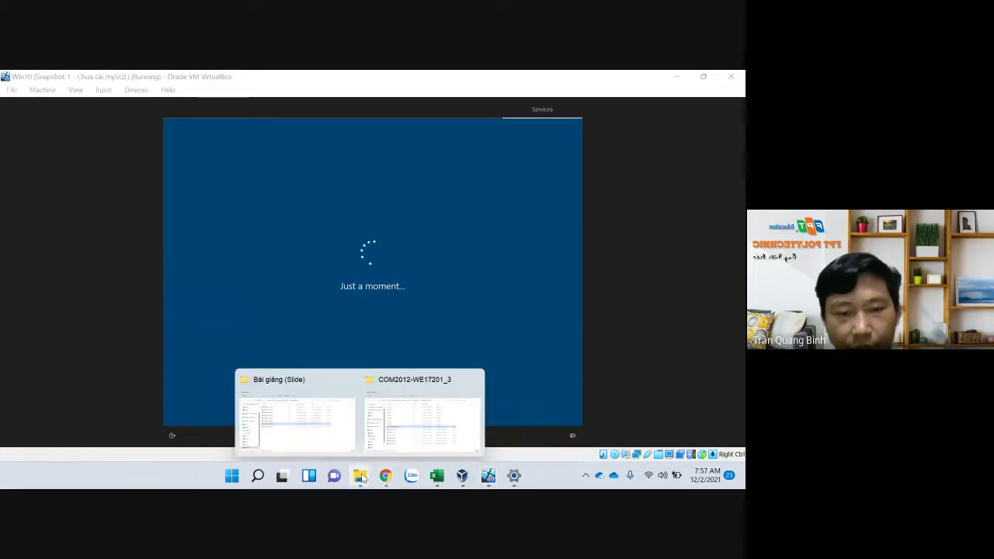
In the COM2012-WE17201_3 Explorer window, pin the 21Fall_Block2 folder to Quick access
key(alt+Tab)
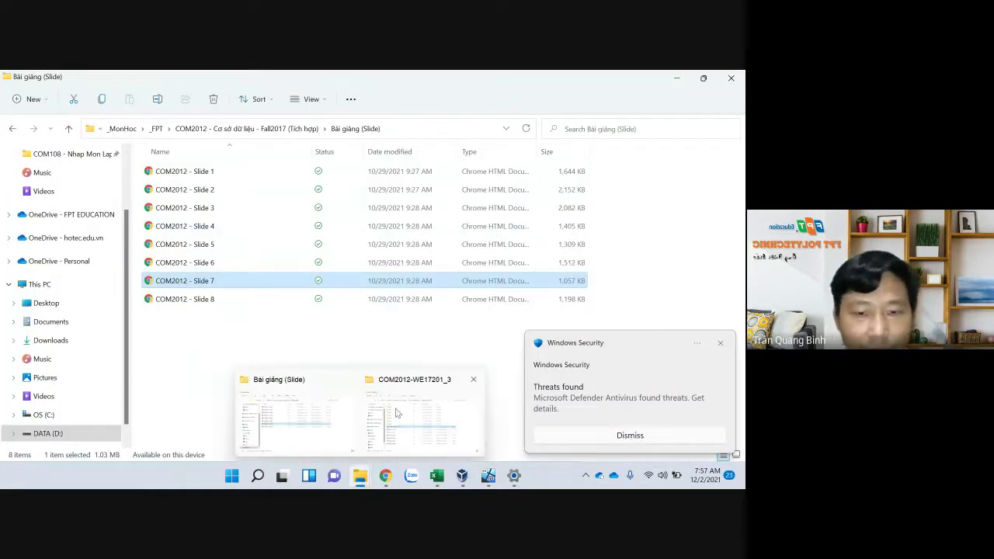
click(396, 414)
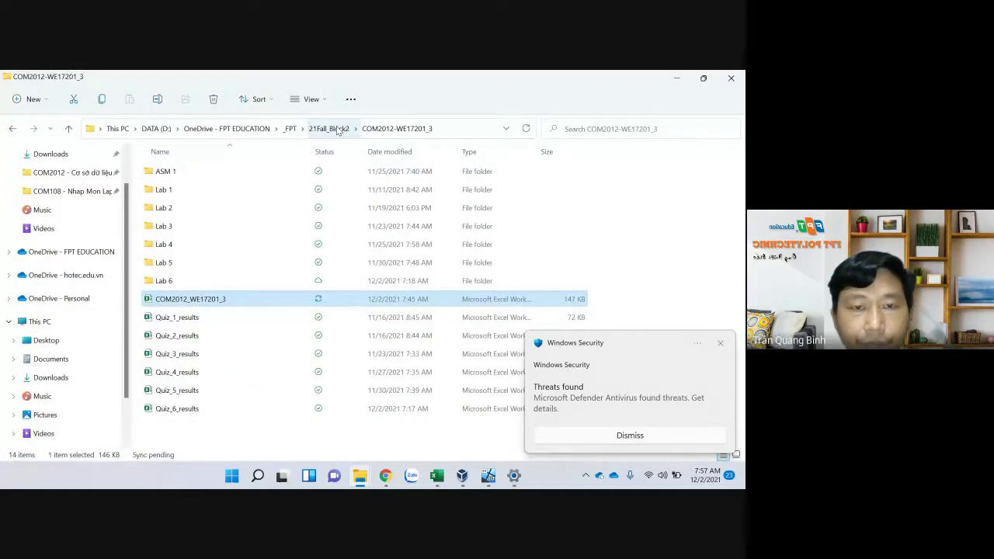
drag(338, 130, 132, 180)
In the COM2012 folder, rename CSDL-locth5 to CSDL-loc and open it
click(70, 214)
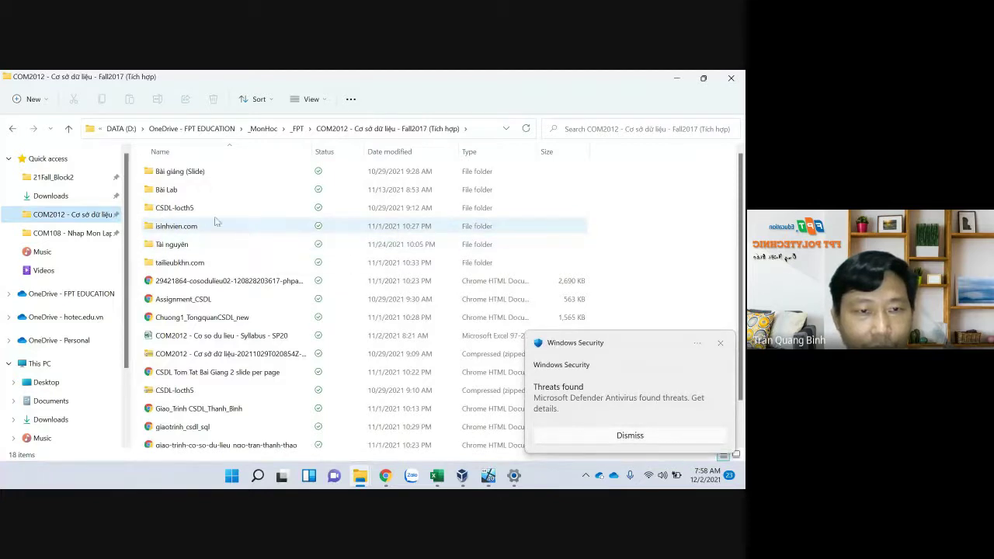
click(187, 211)
click(187, 208)
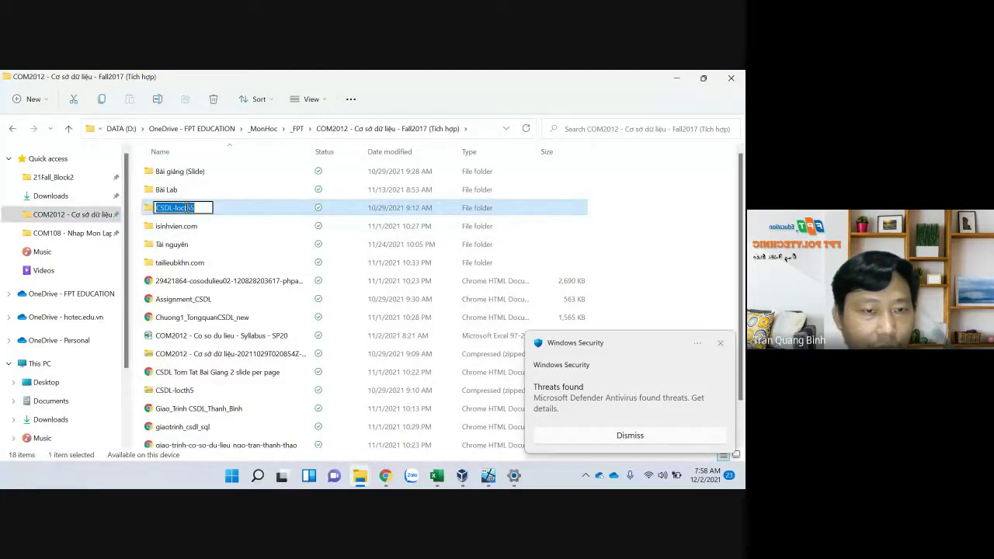
drag(187, 208, 226, 206)
key(BackSpace)
key(BackSpace)
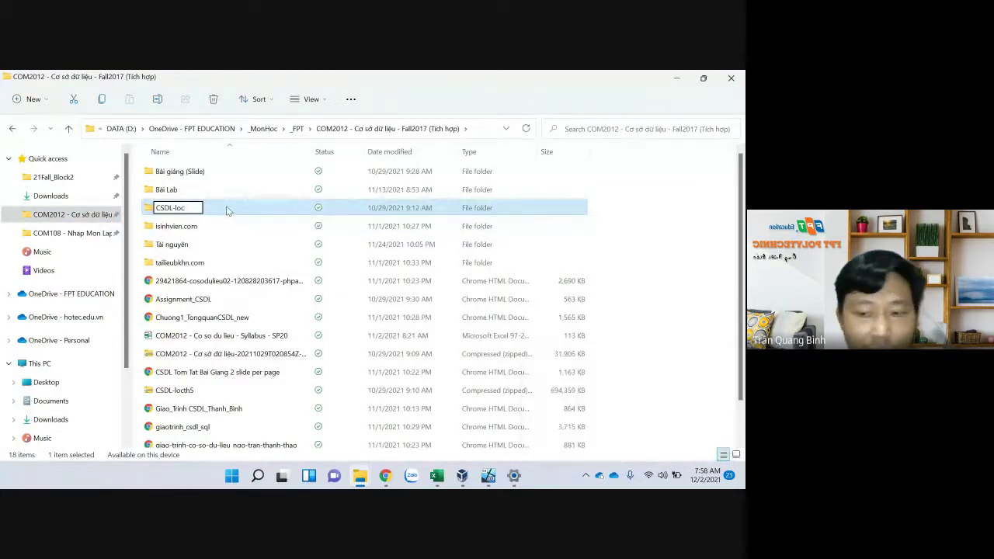
key(Return)
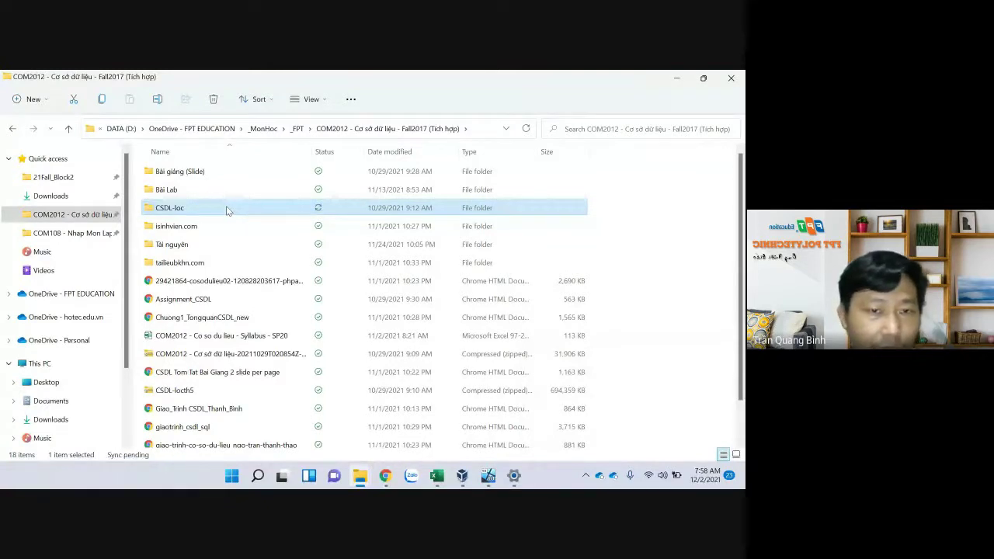
double_click(226, 207)
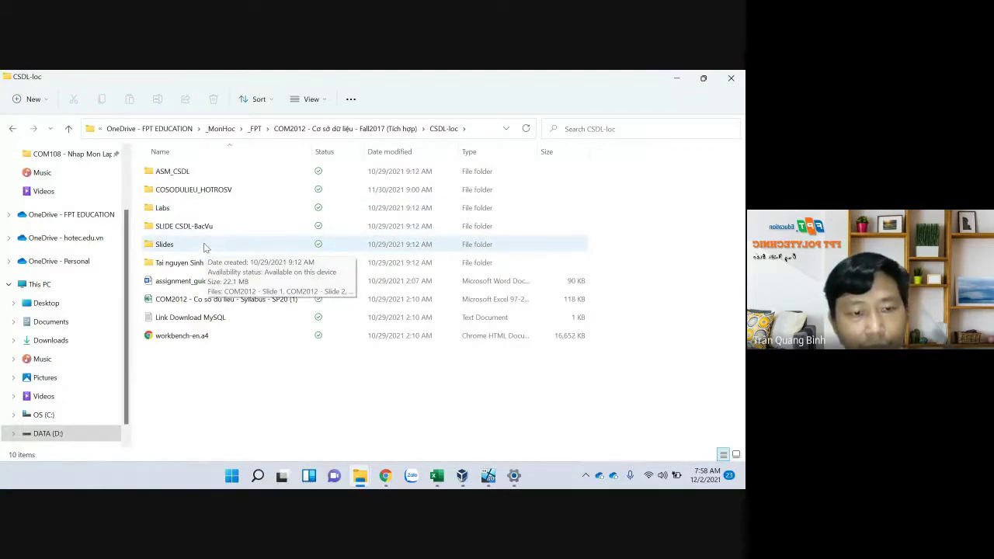
In the Windows 10 VM, enter the Microsoft account e-mail address and submit it for sign-in
mouse_move(380, 477)
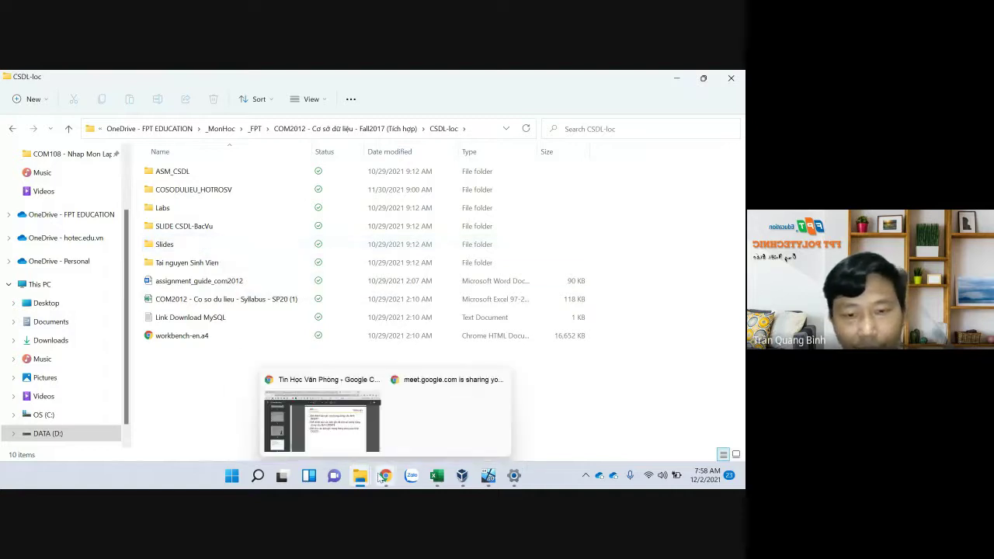
mouse_move(469, 483)
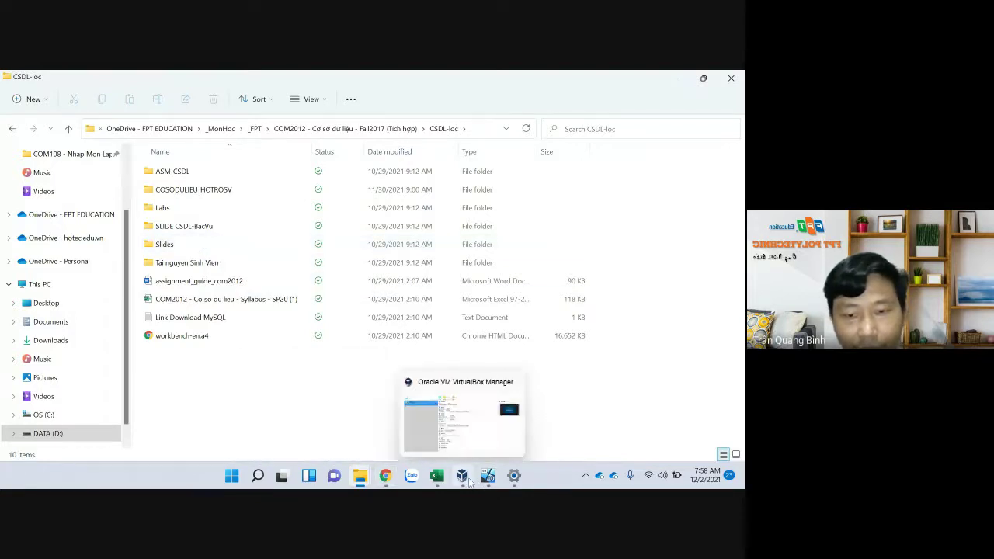
click(488, 477)
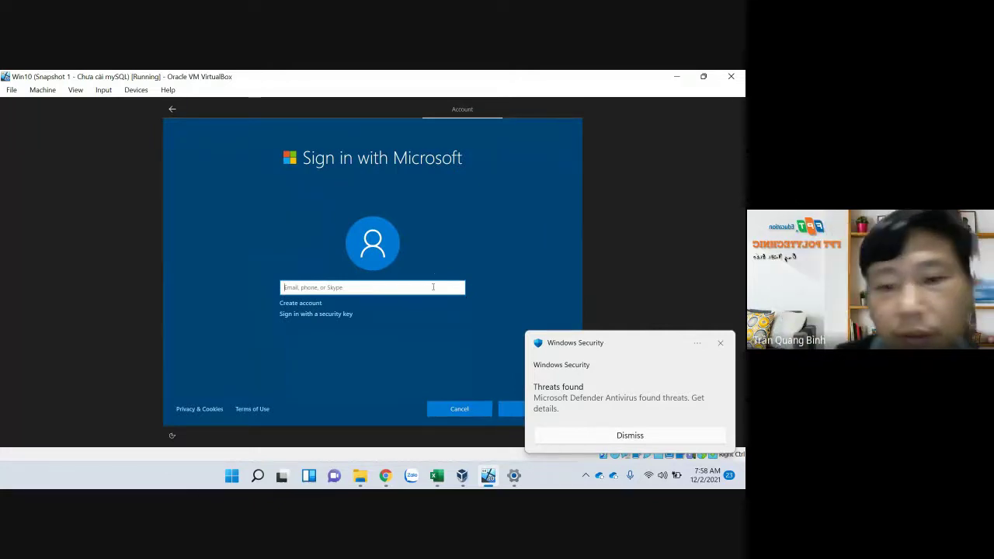
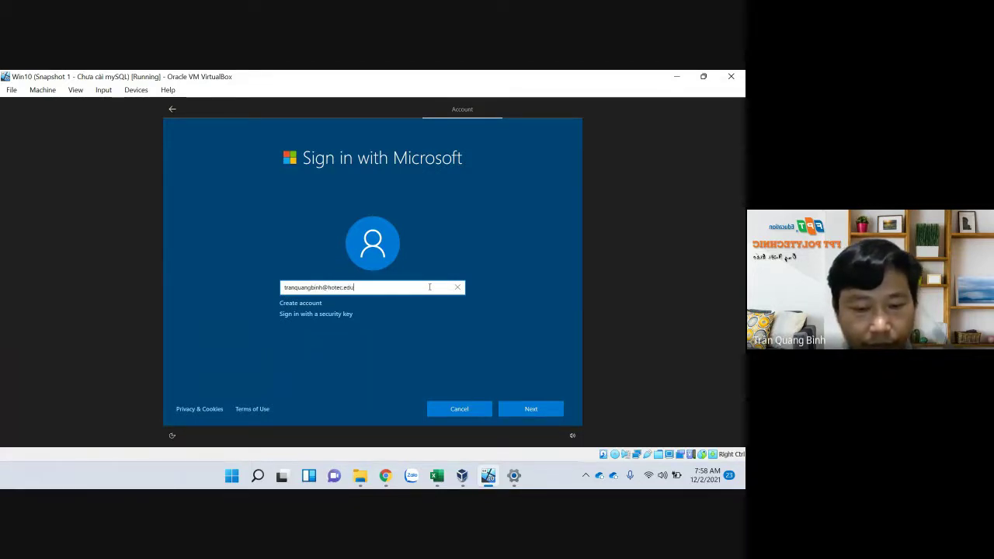
key(Return)
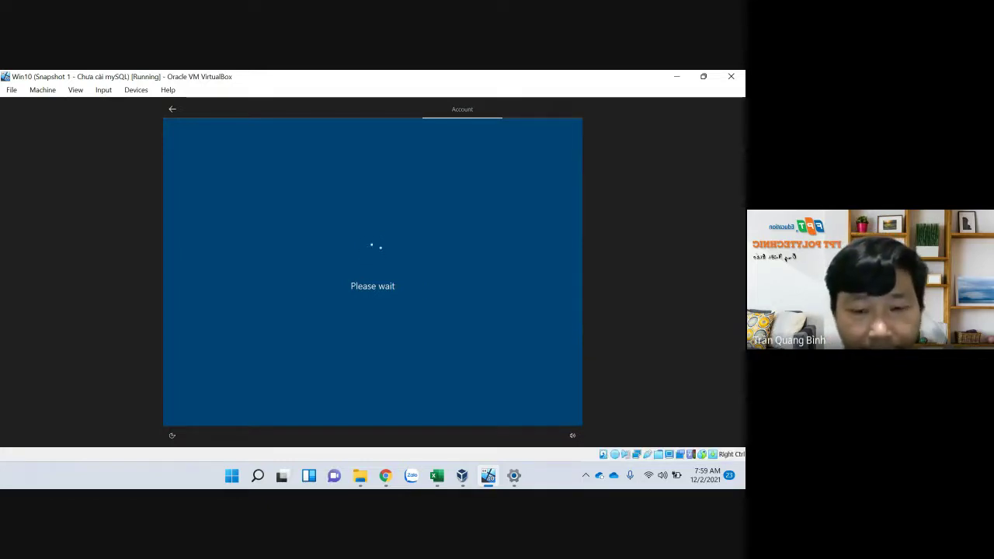
mouse_move(385, 478)
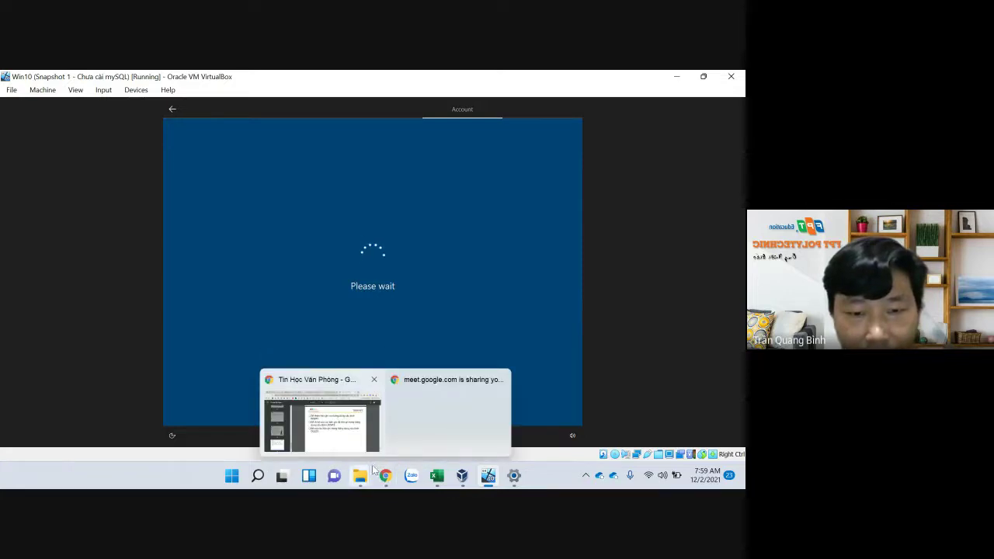
Check the Google Meet tab in Chrome, then bring the COM2012 Excel attendance workbook forward
click(365, 432)
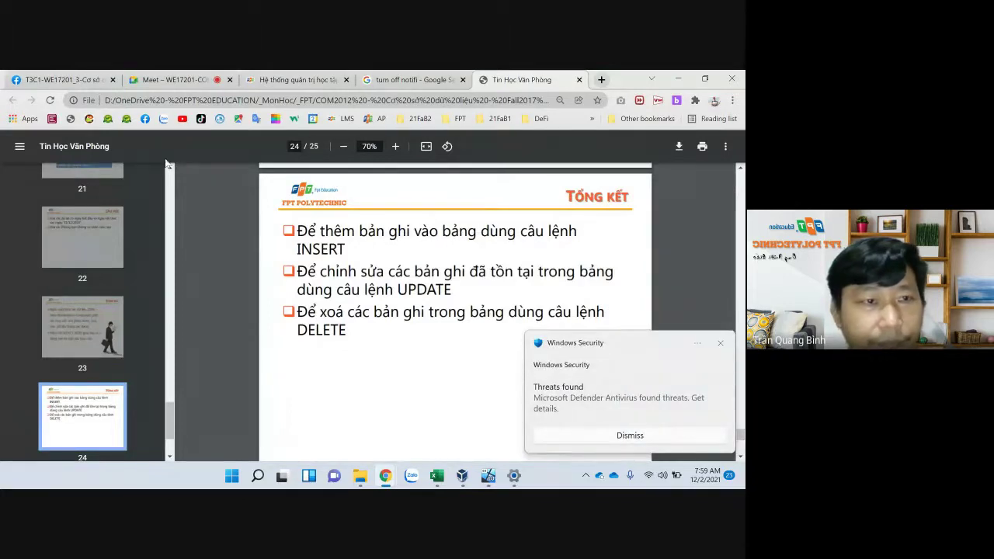
click(172, 79)
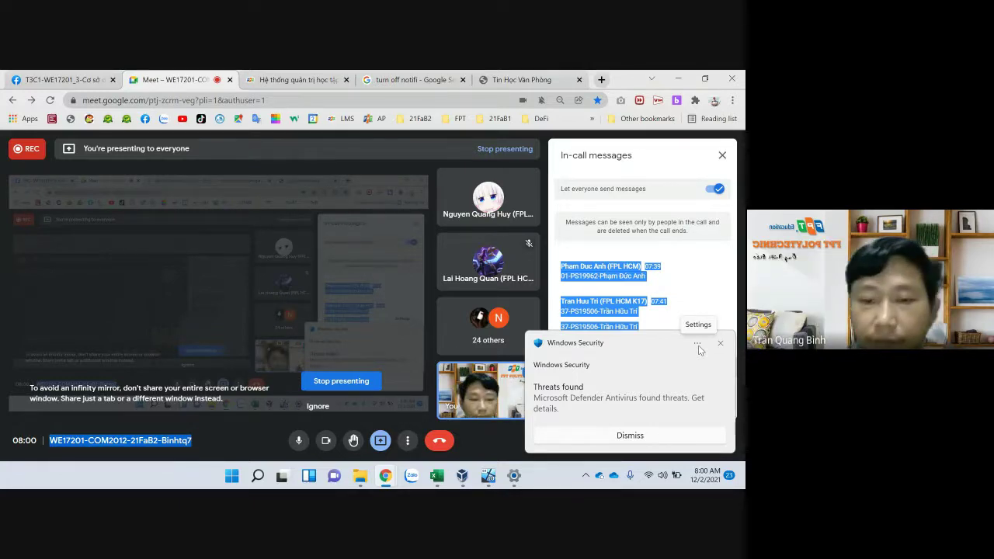
click(494, 480)
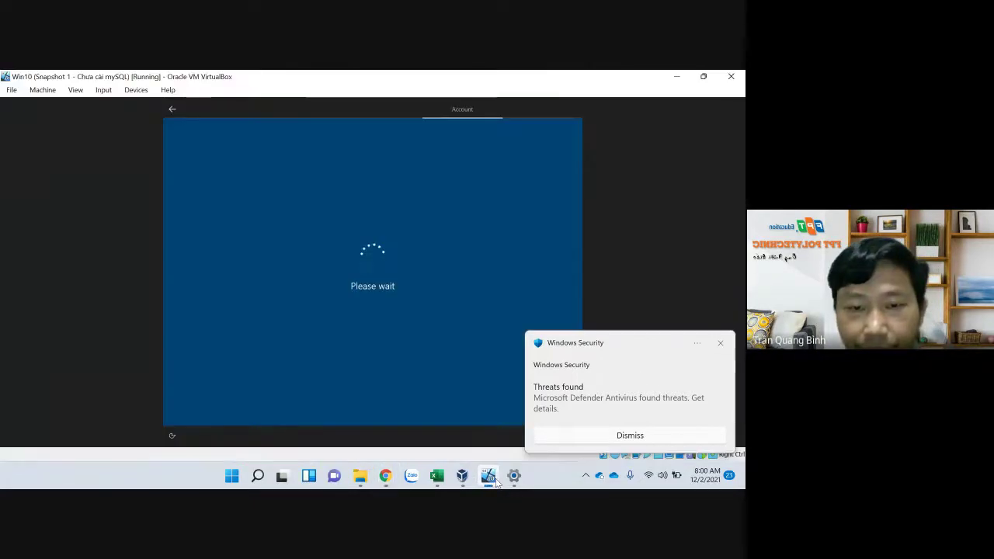
click(494, 480)
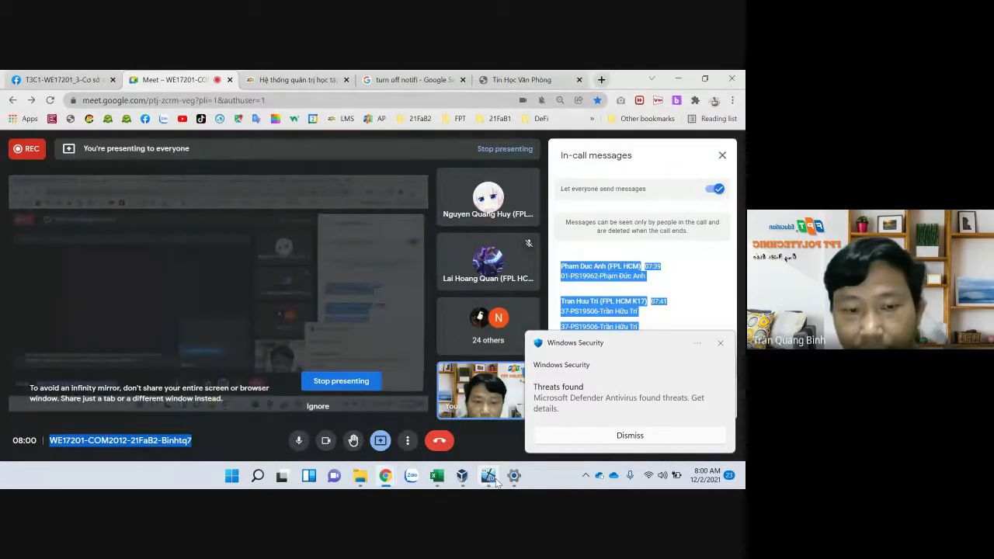
click(446, 480)
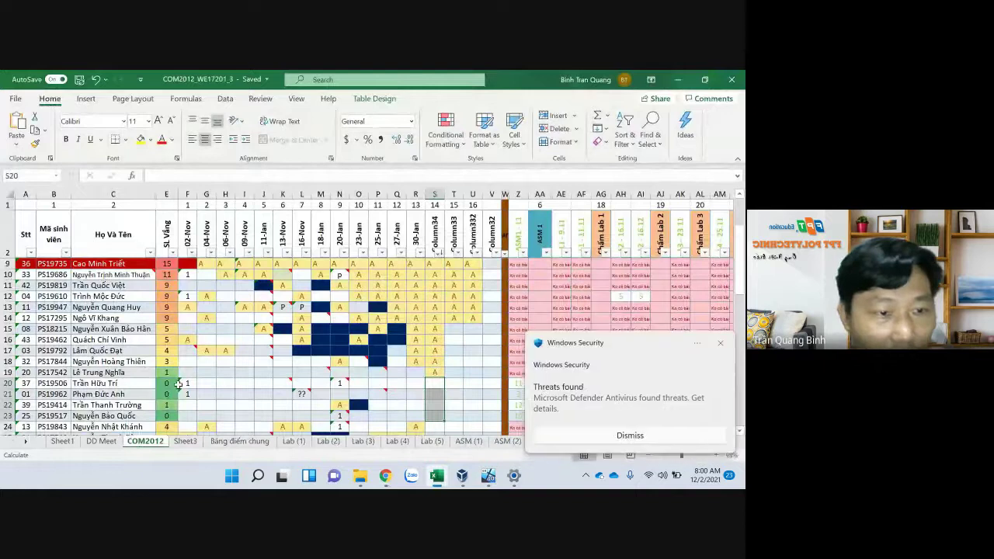
Scroll the COM2012 attendance sheet, checking cells R45 and S20, then return to the Windows 10 VM
scroll(185, 385, down, 1)
scroll(186, 386, down, 5)
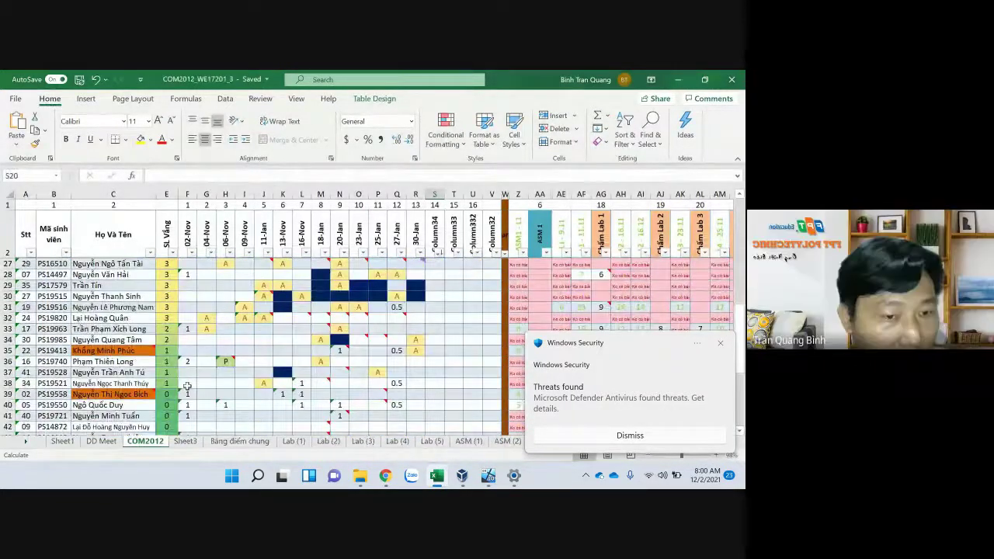
scroll(208, 386, down, 1)
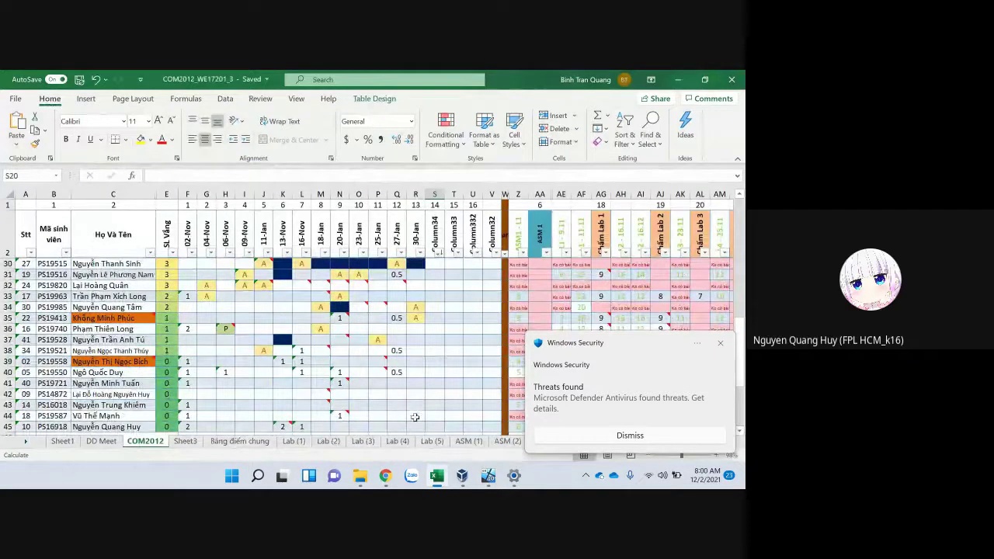
click(424, 423)
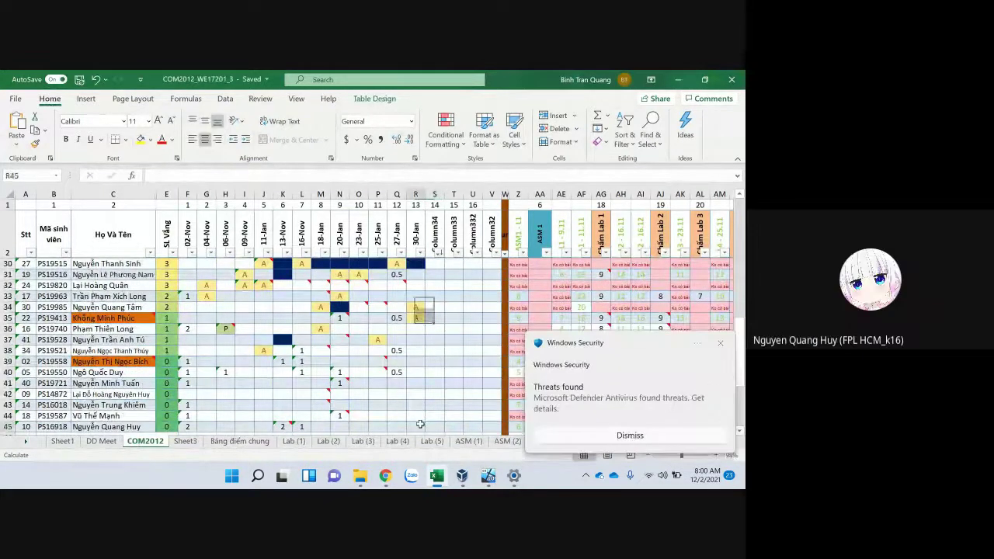
scroll(447, 383, down, 3)
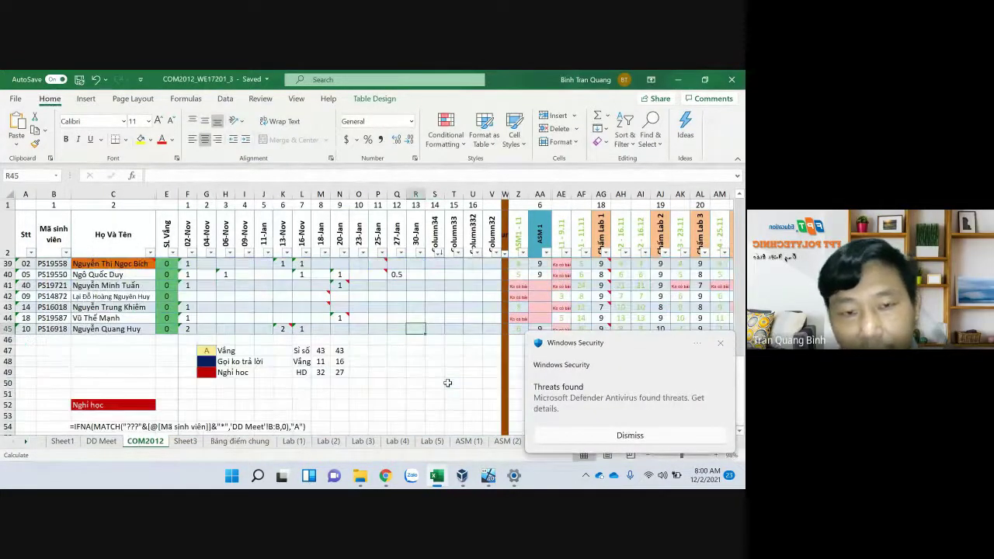
scroll(447, 383, up, 5)
scroll(448, 383, up, 3)
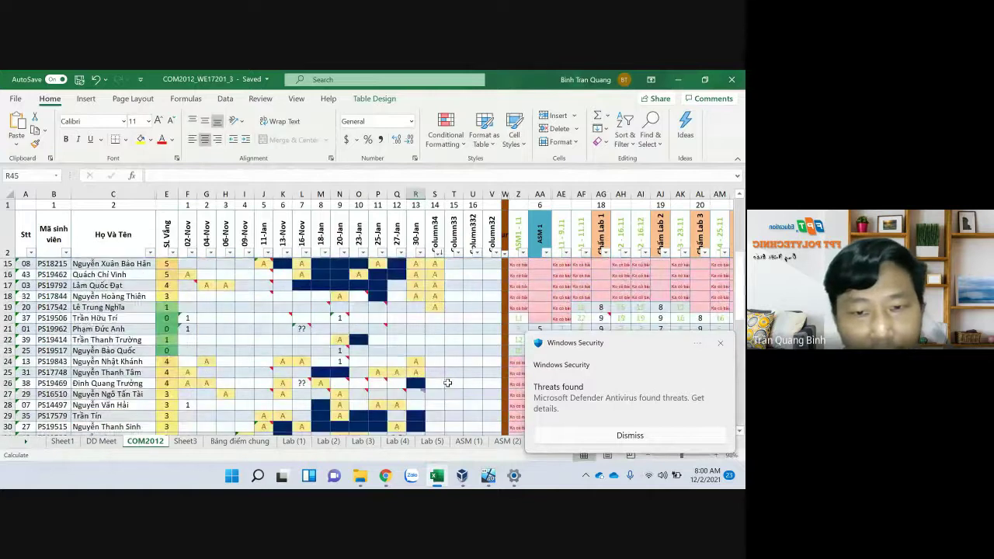
click(435, 319)
scroll(453, 331, up, 2)
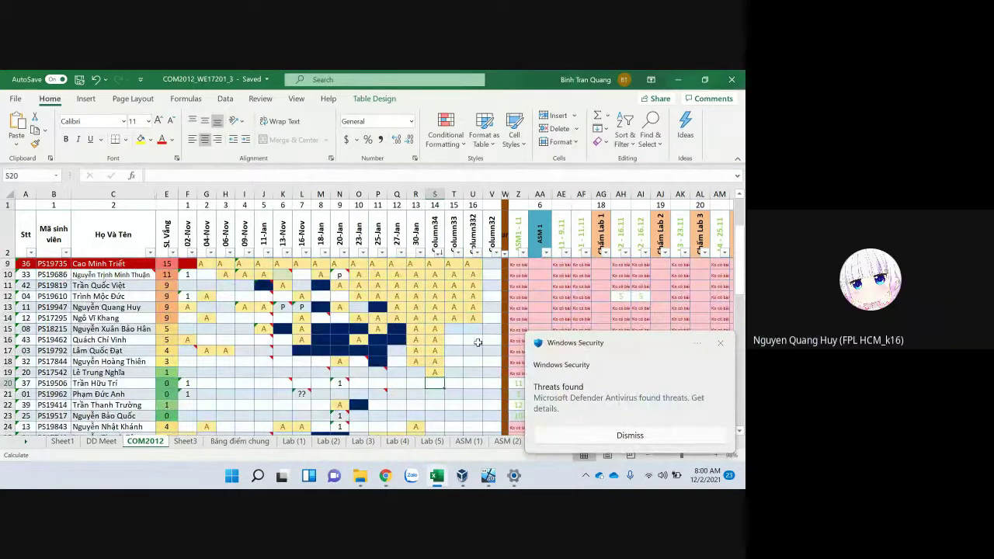
click(487, 477)
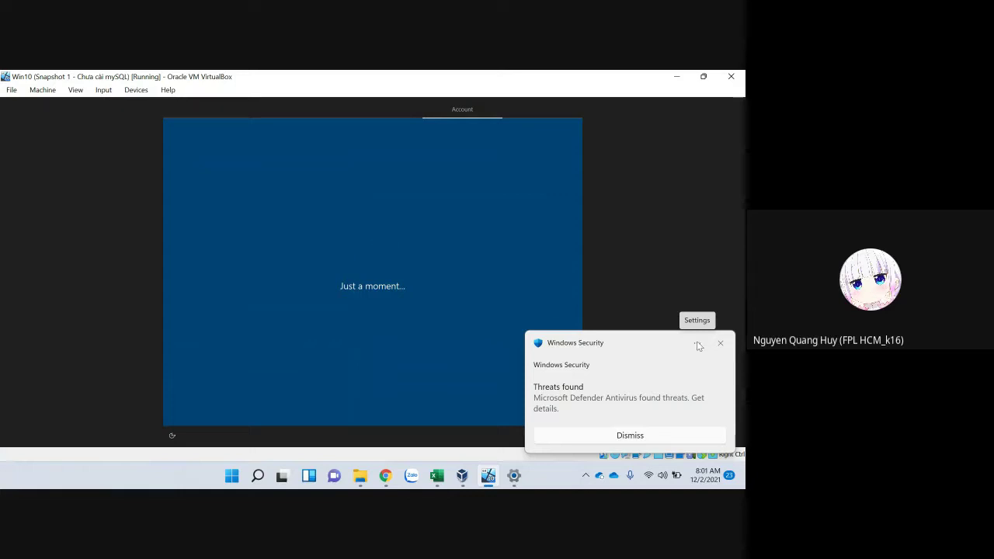
Open Windows Settings at System > Recovery, then switch to the Google Meet call window
click(513, 478)
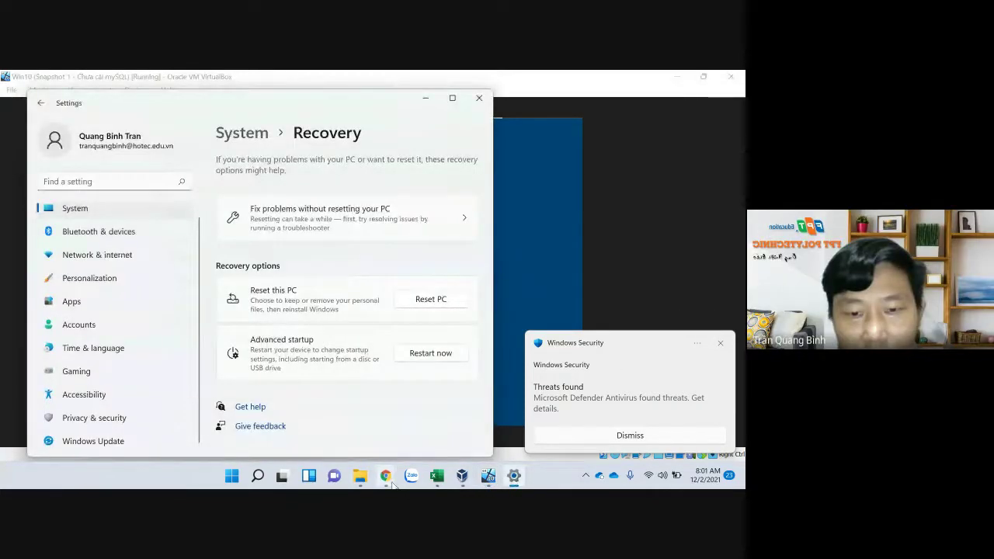
mouse_move(385, 476)
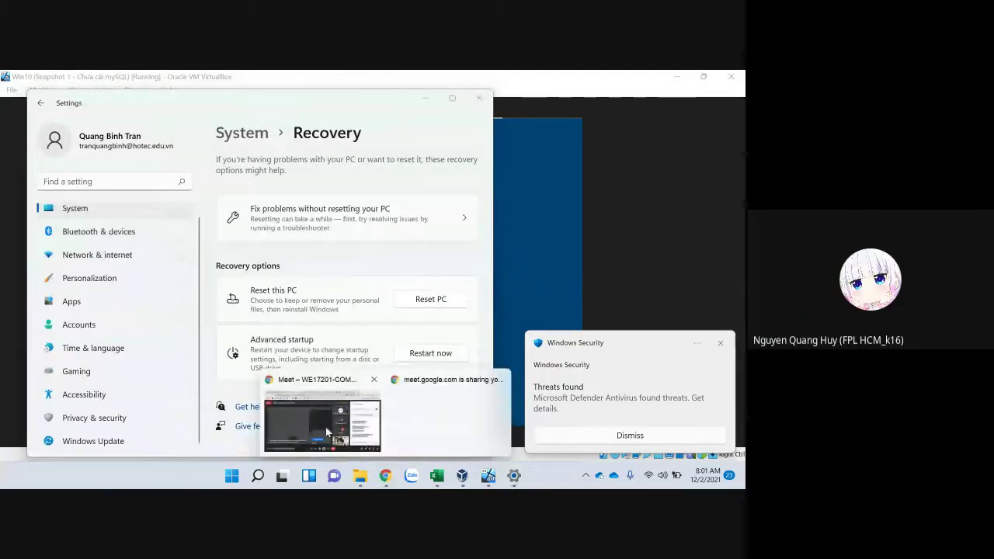
click(325, 427)
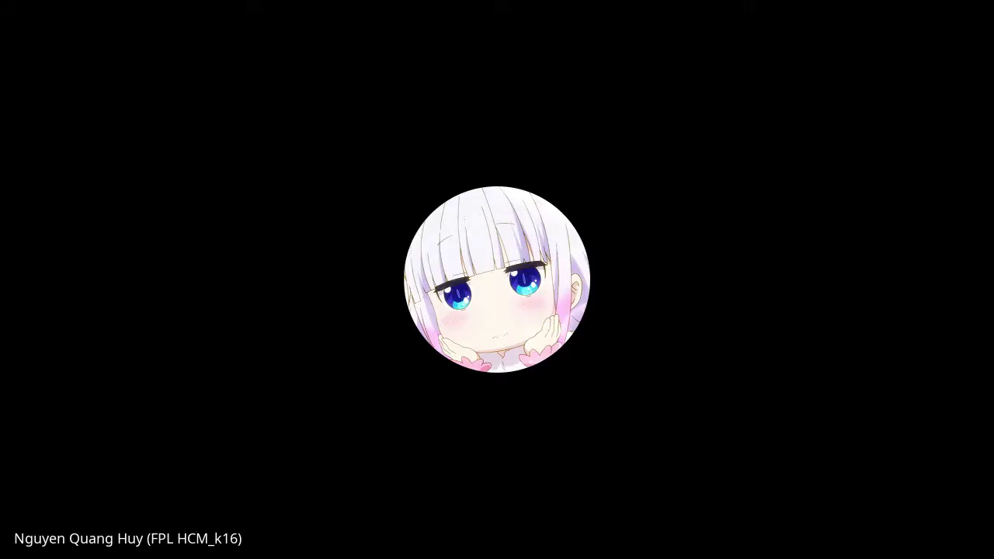
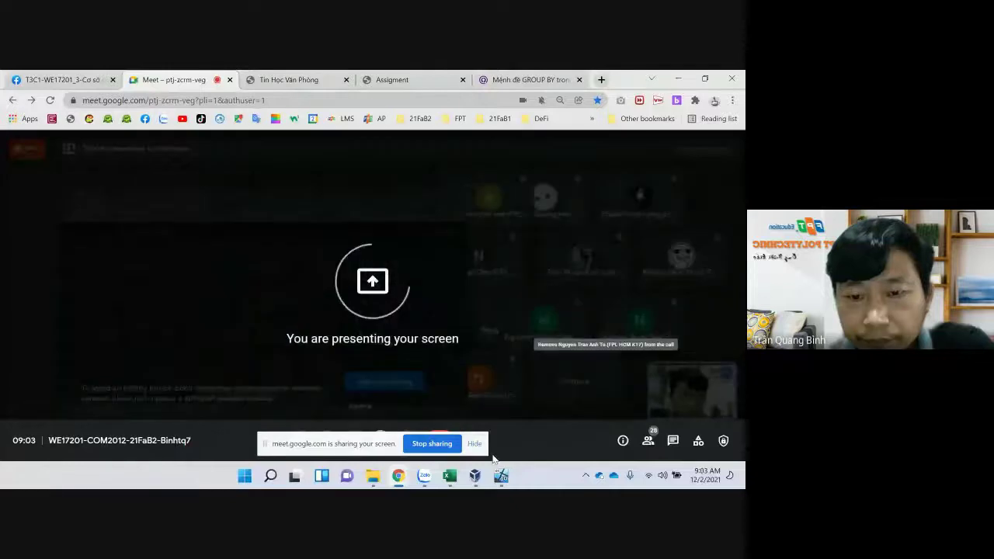
Share the entire screen to the COM2012 class call in Google Meet
mouse_move(450, 480)
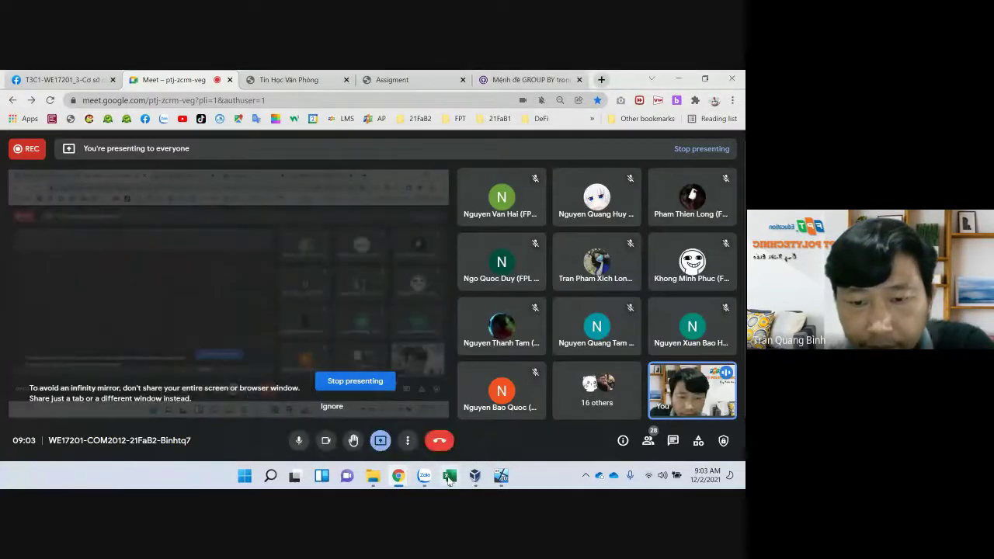
Bring up the COM2012 workbook and review absence marks for rows 13–16 and Column34
click(448, 479)
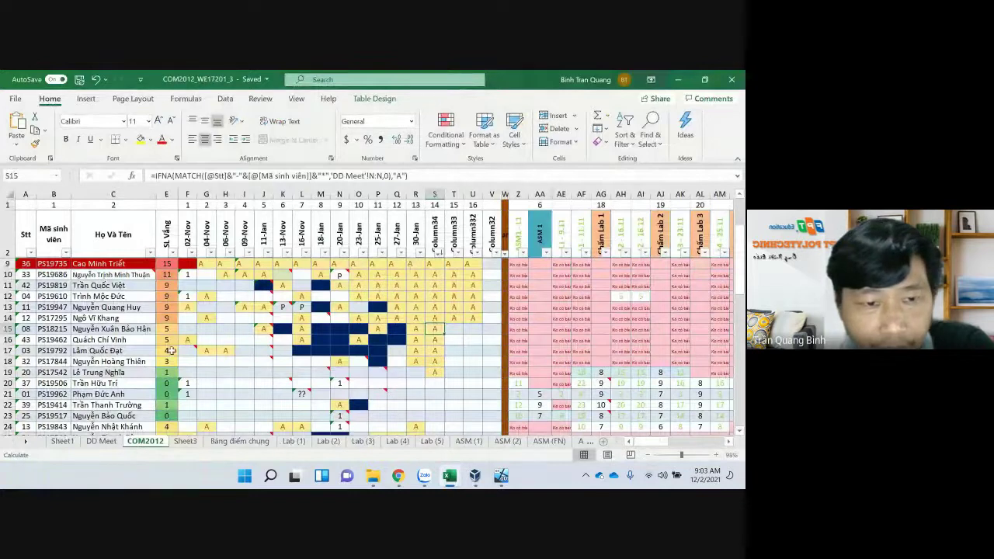
drag(167, 328, 435, 341)
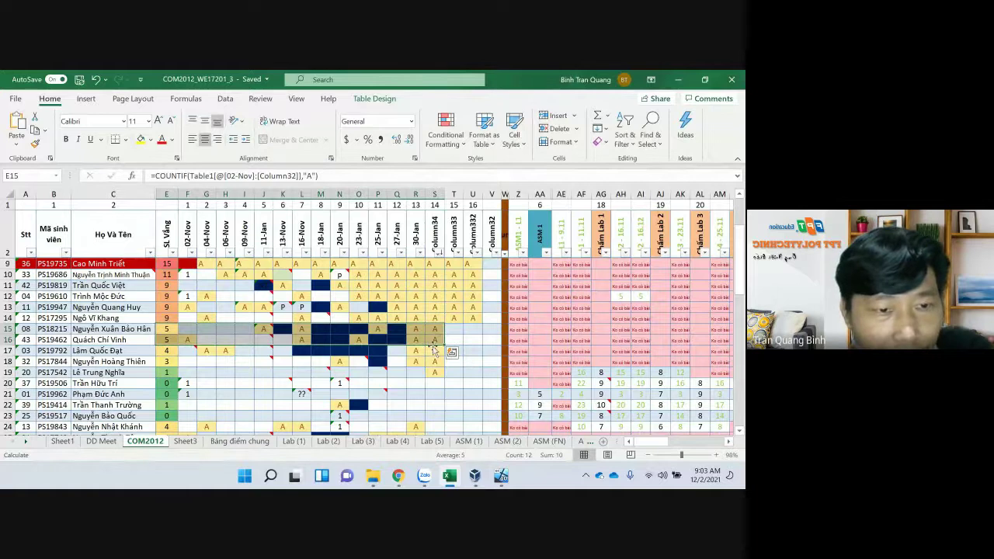
drag(436, 354, 436, 372)
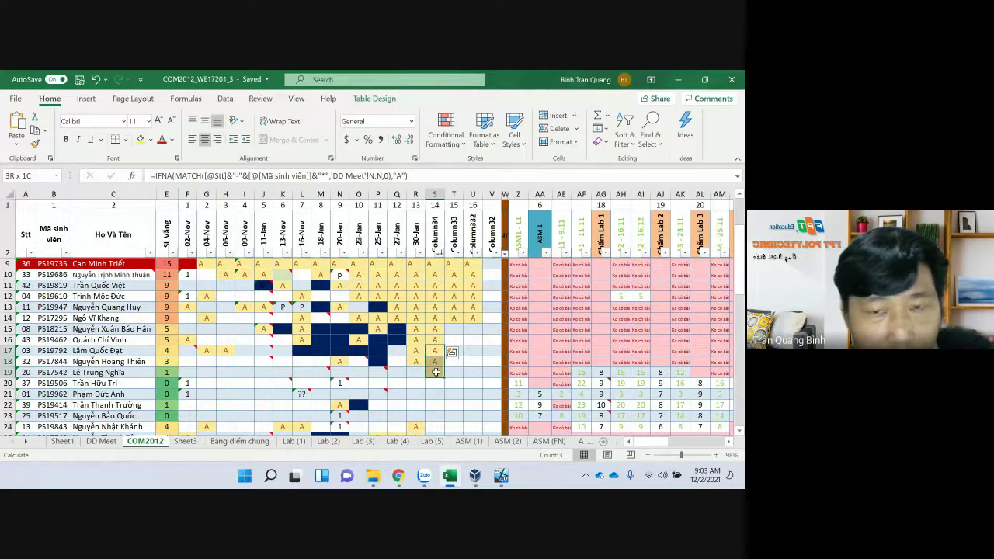
drag(436, 372, 436, 372)
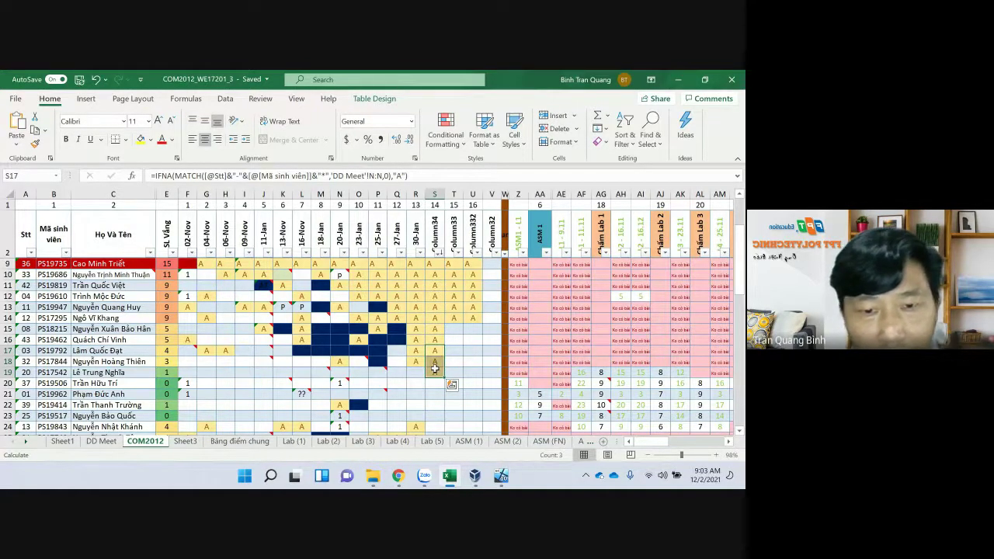
mouse_move(400, 479)
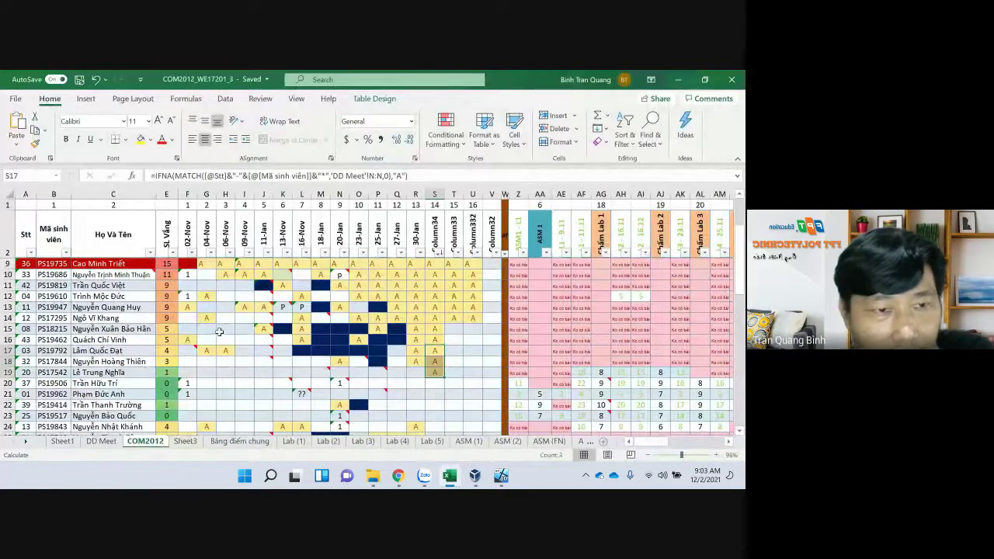
scroll(217, 331, up, 2)
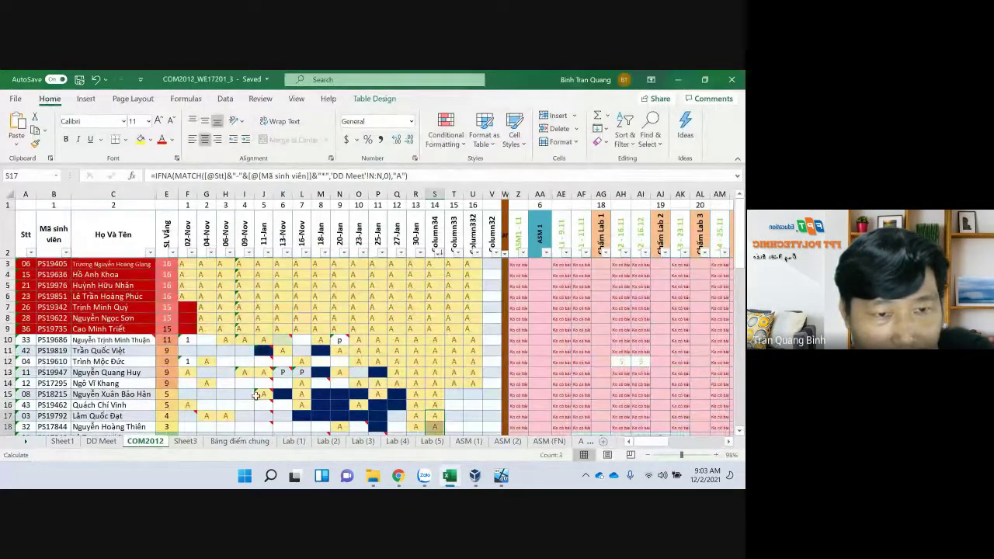
scroll(210, 365, down, 1)
drag(166, 351, 452, 272)
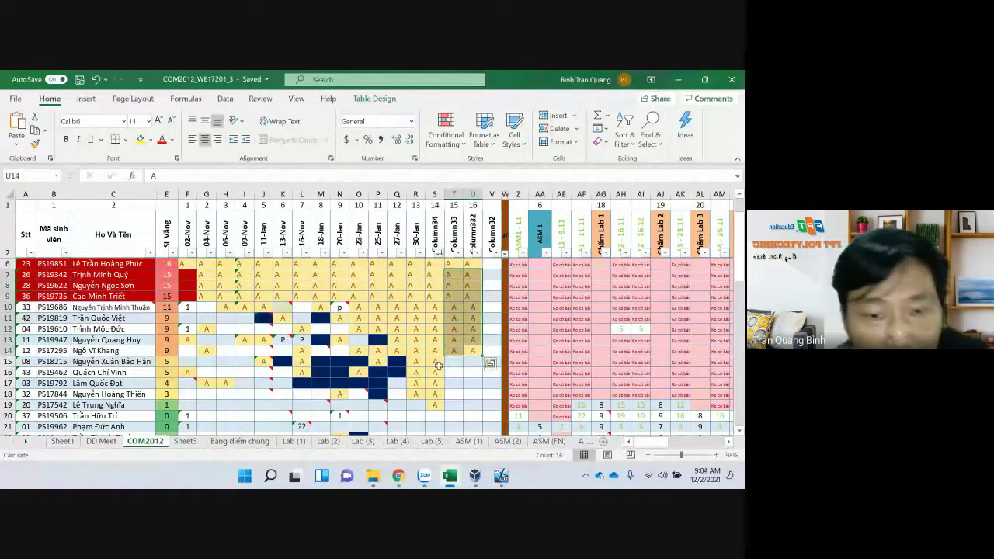
Check the E15 absence-count formula, the January marks, and Column34 marks for rows 15–19
click(170, 363)
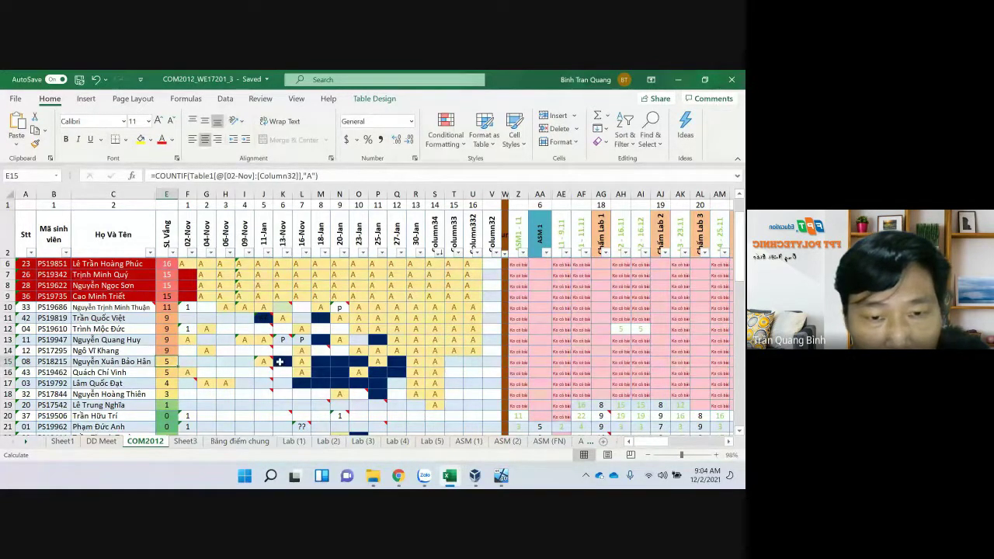
click(341, 361)
key(Right)
key(Right)
key(Down)
key(Left)
key(Left)
key(Left)
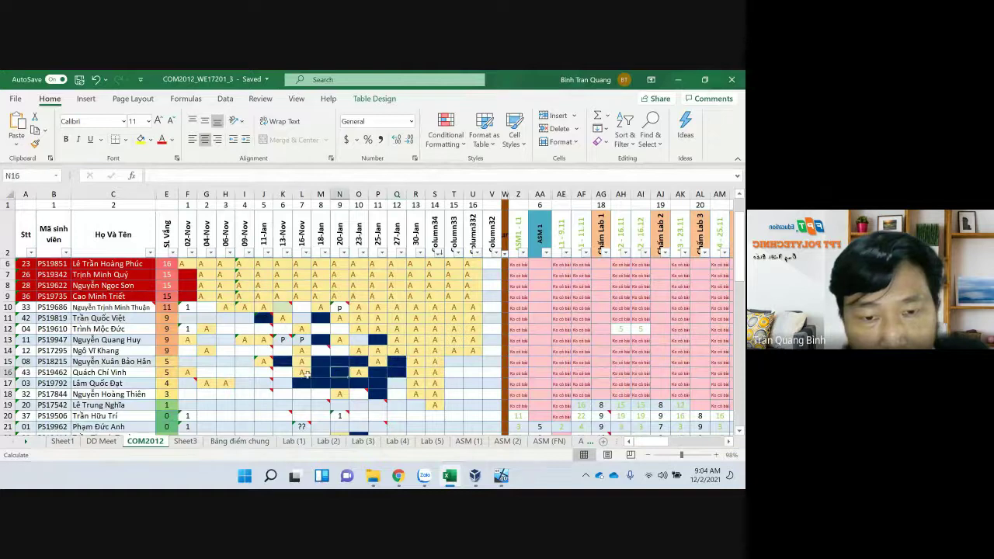
drag(436, 362, 435, 375)
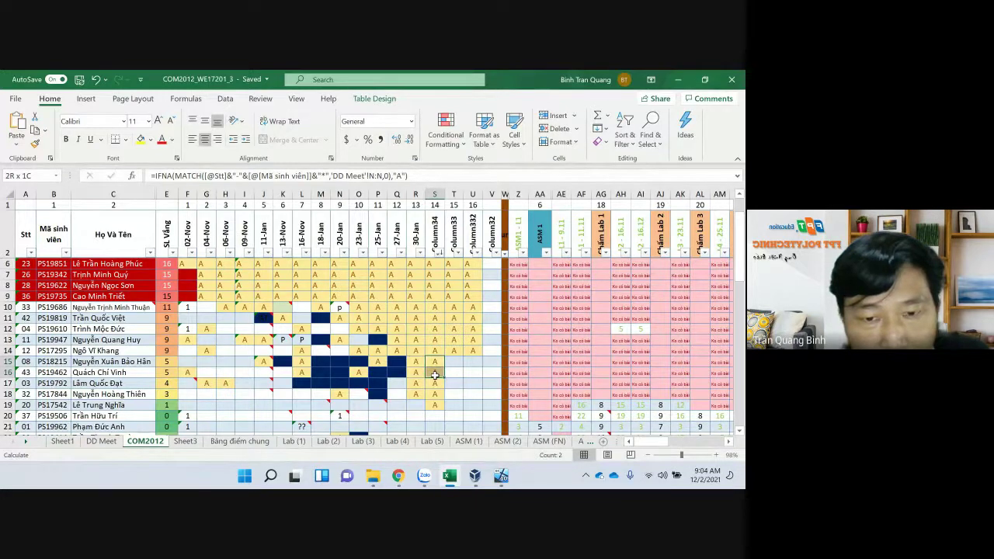
drag(435, 375, 436, 404)
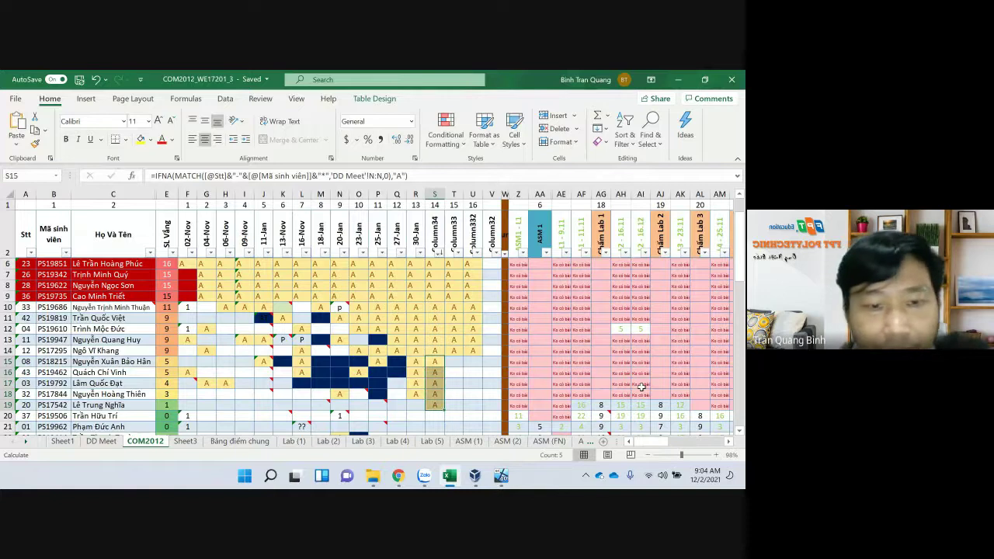
Scroll down to the colour legend and check the class size figure of 43
scroll(450, 386, down, 6)
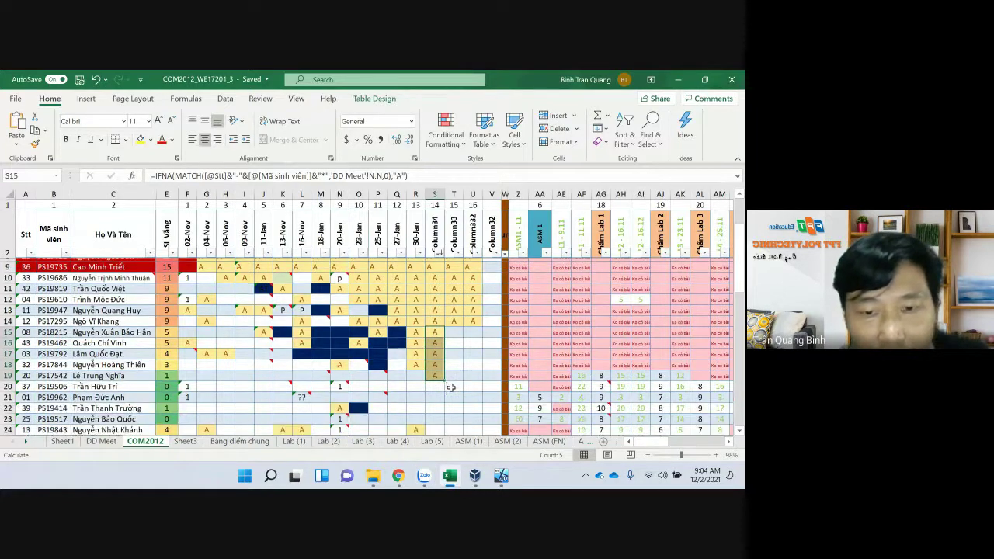
scroll(450, 386, down, 2)
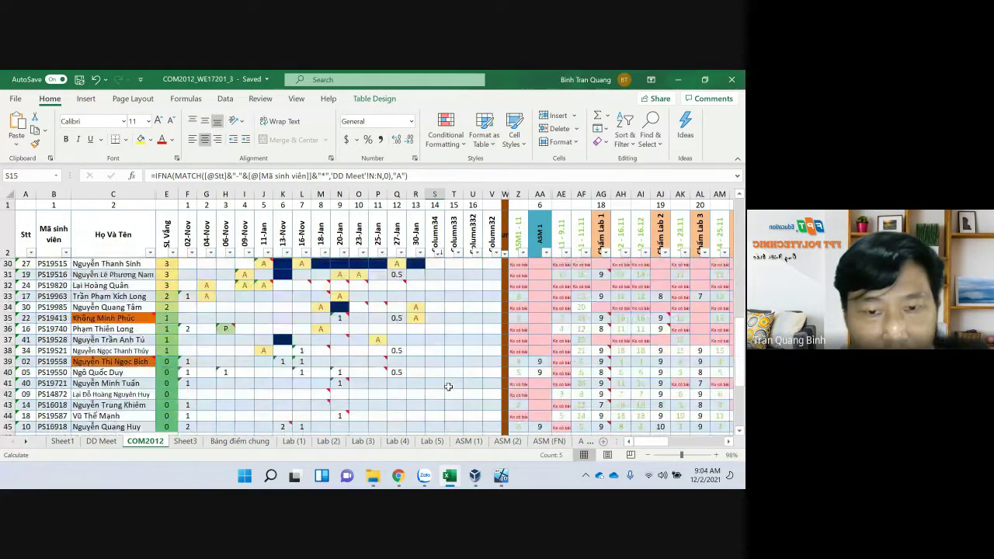
scroll(448, 387, down, 3)
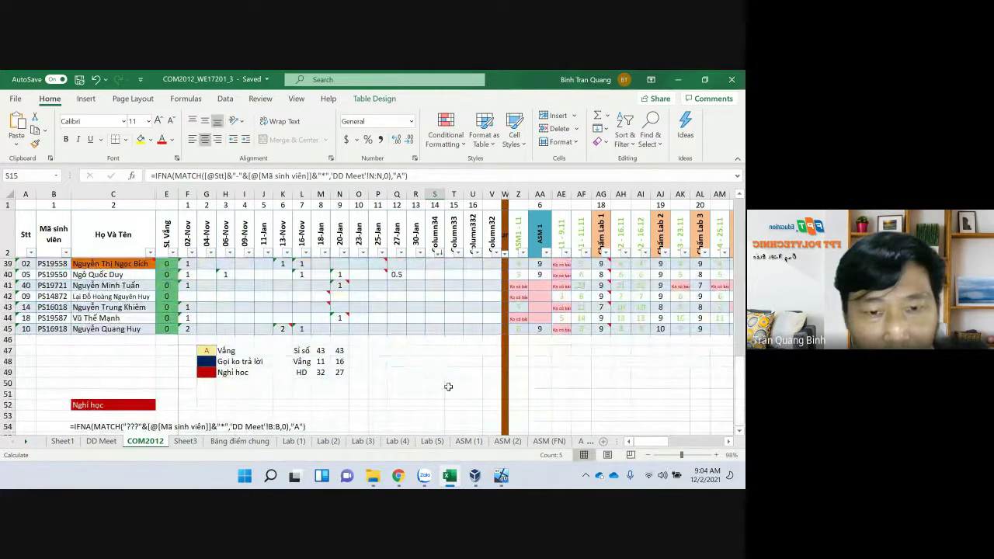
click(340, 351)
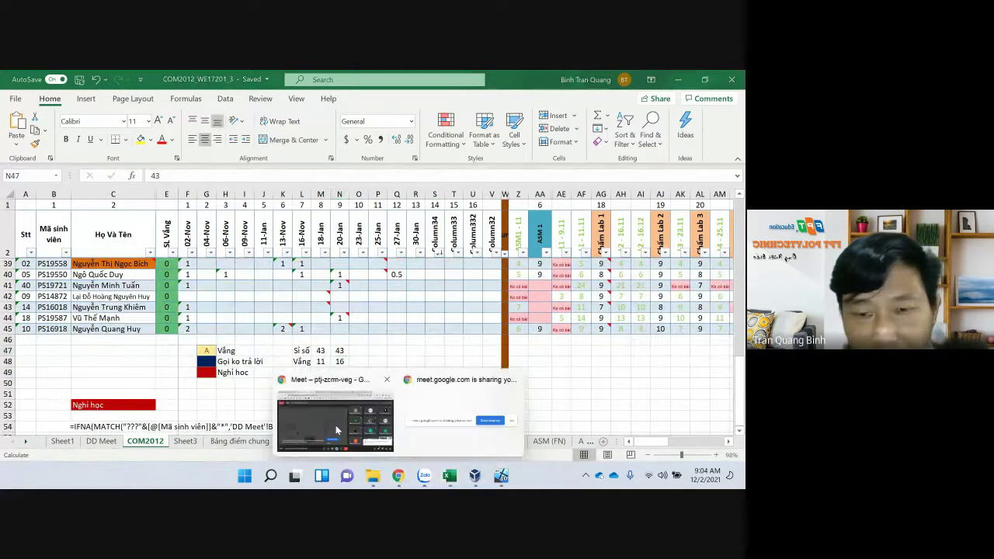
click(342, 423)
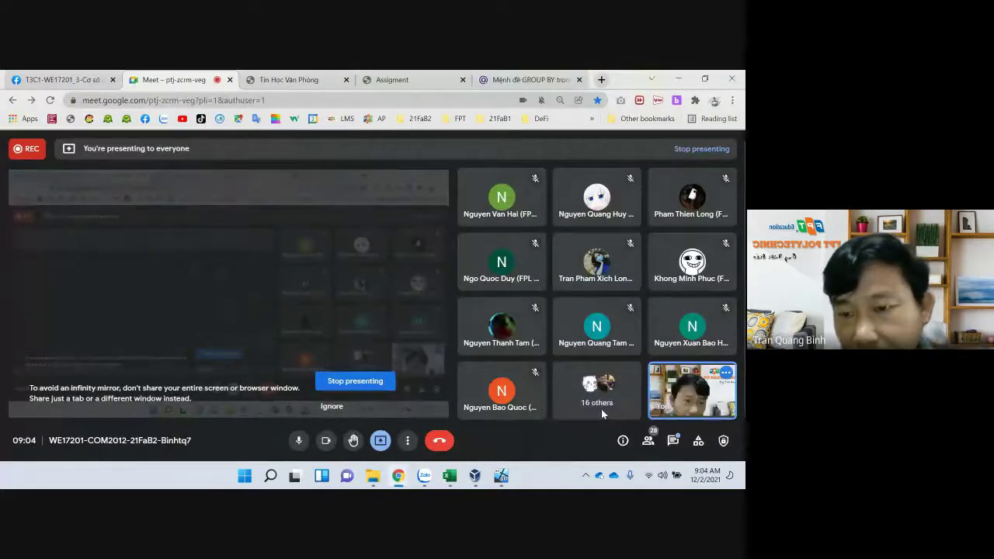
Read the student's chat messages giving their ID and name and saying they were present
click(674, 441)
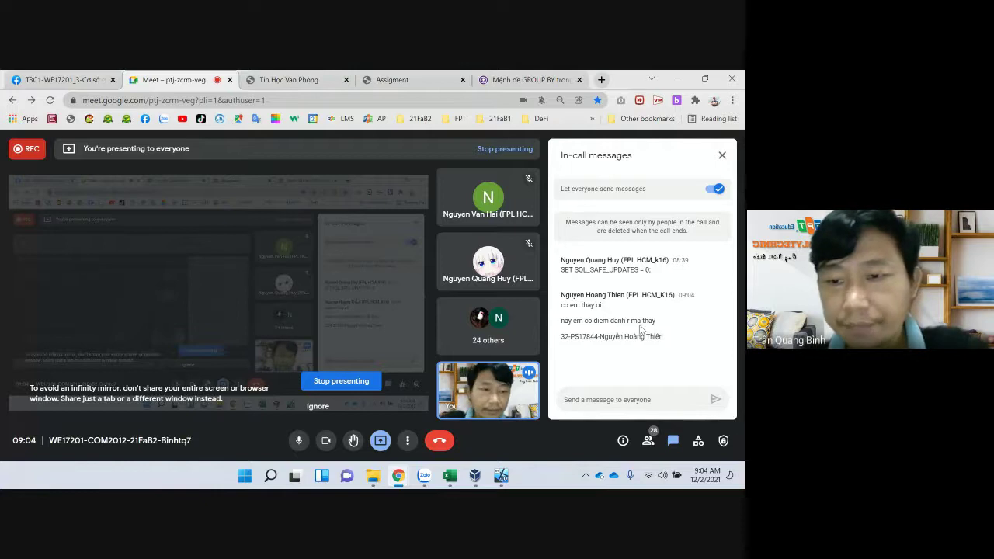
drag(622, 348, 561, 301)
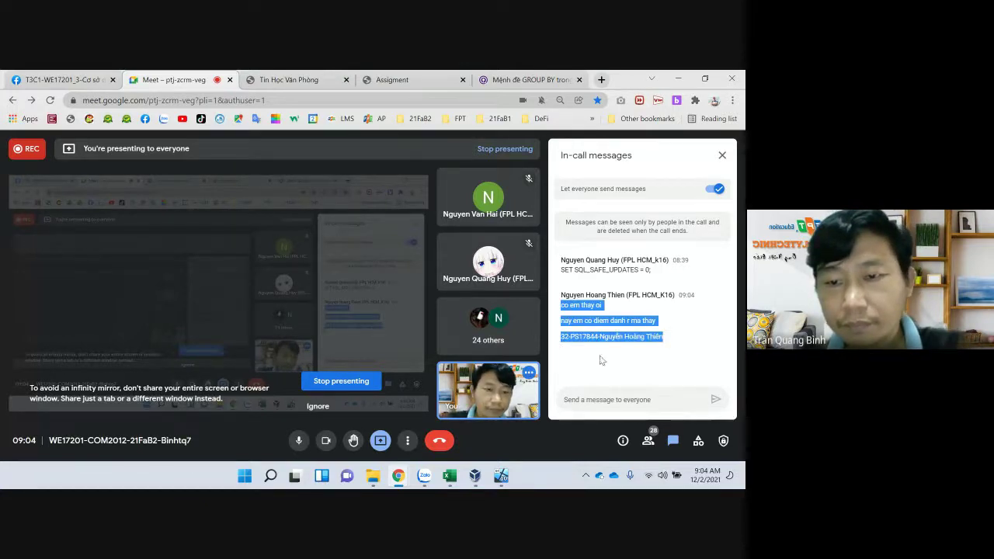
click(633, 376)
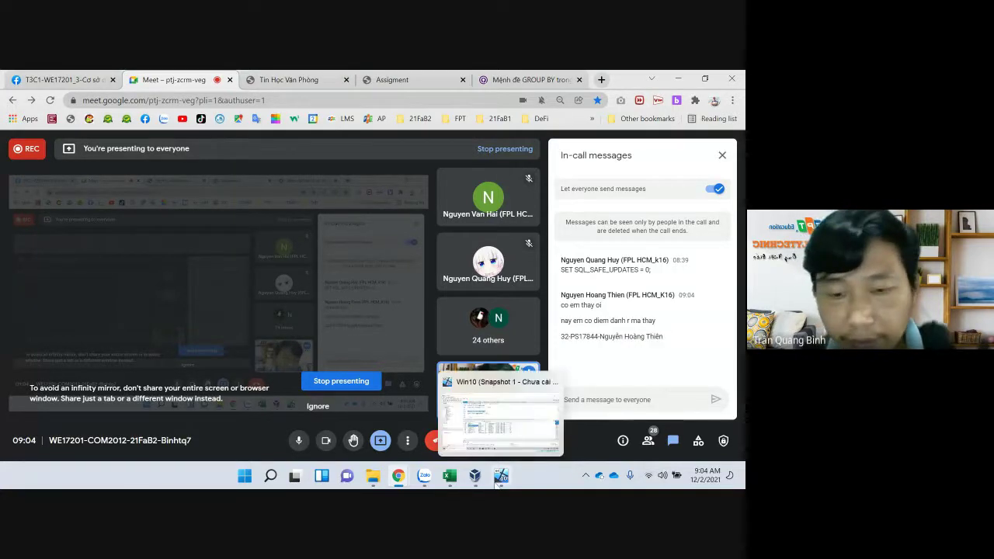
Back in the COM2012 sheet, check the Column34 marks in rows 19 and 18
mouse_move(449, 475)
click(384, 373)
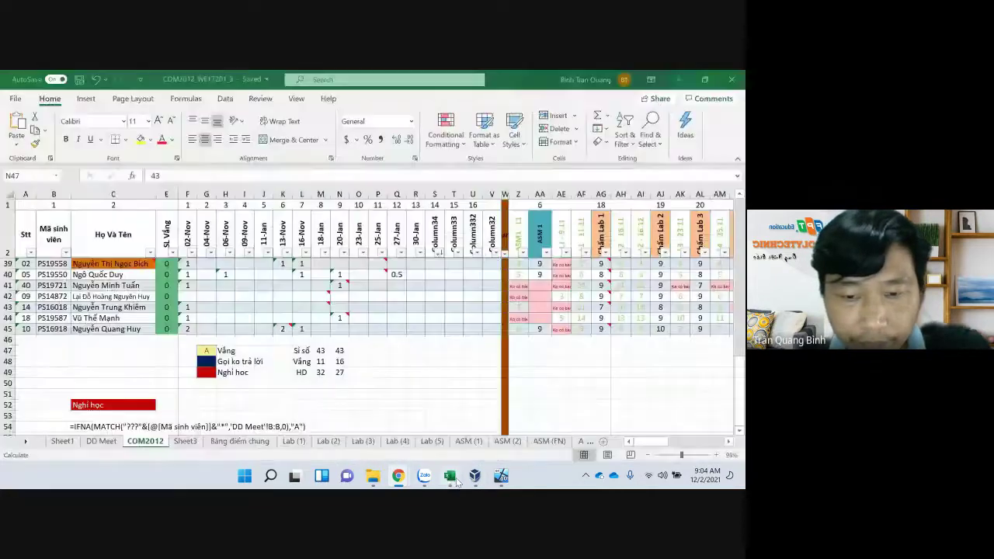
scroll(384, 362, up, 7)
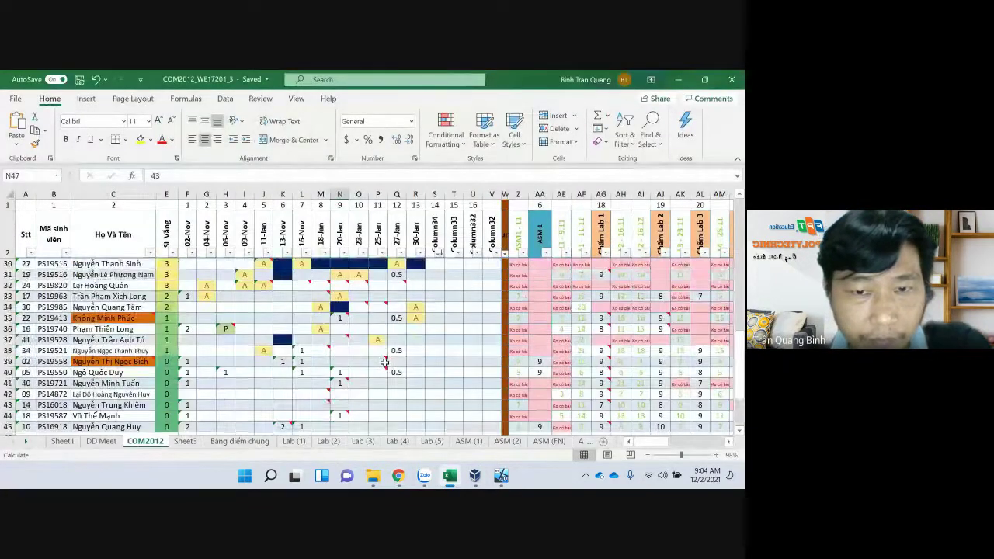
scroll(322, 347, up, 2)
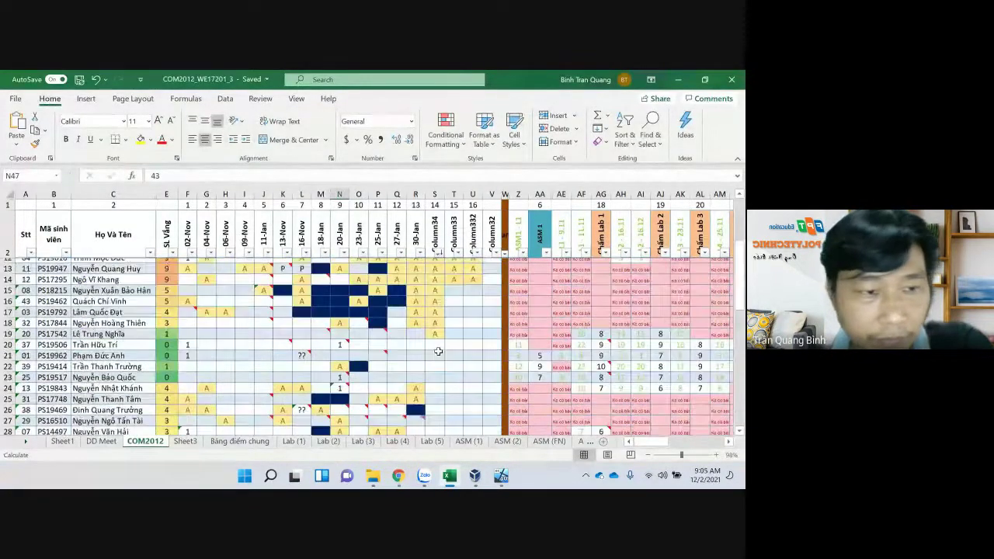
click(439, 339)
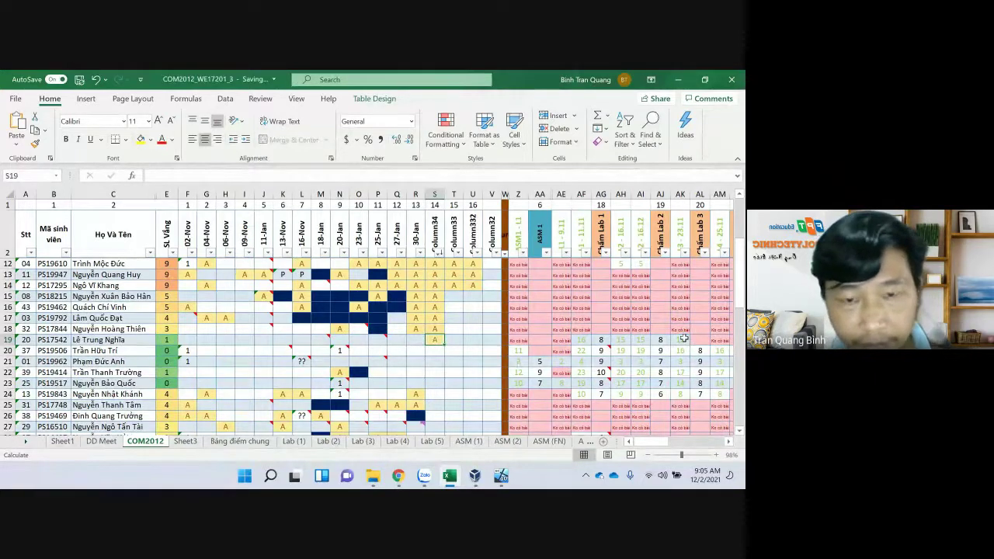
key(Up)
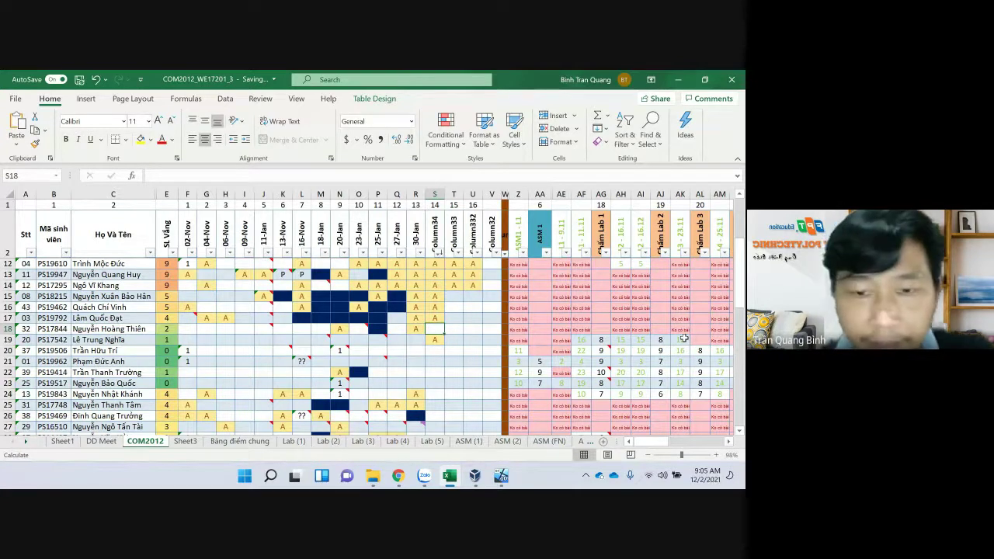
Scroll right and select the Quiz 1 to Quiz 4 scores in row 18
scroll(728, 446, right, 8)
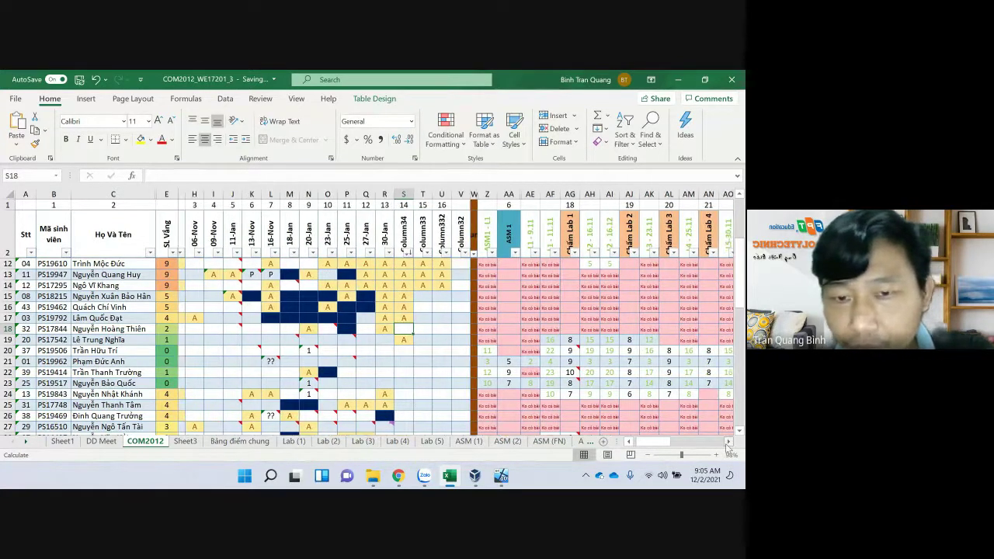
scroll(728, 446, right, 8)
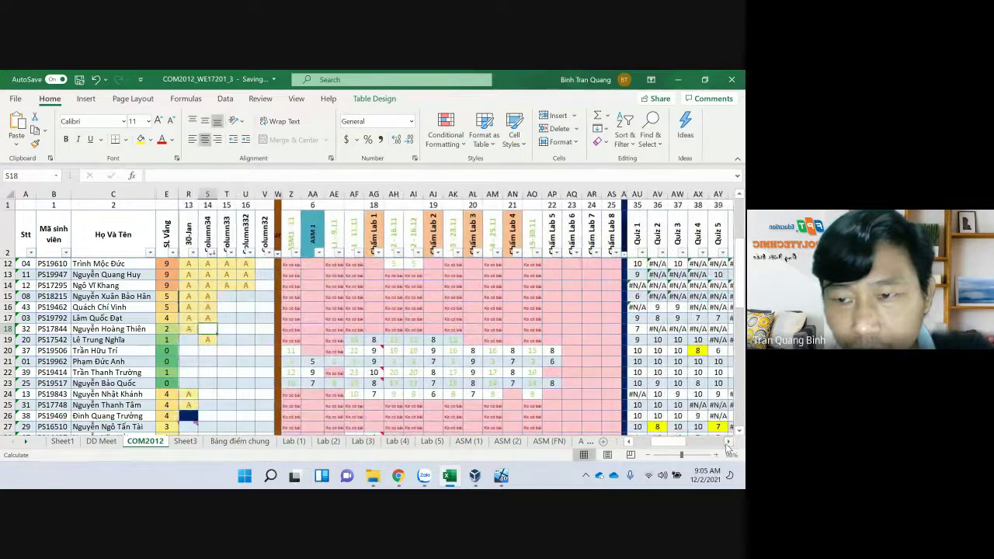
scroll(728, 446, right, 8)
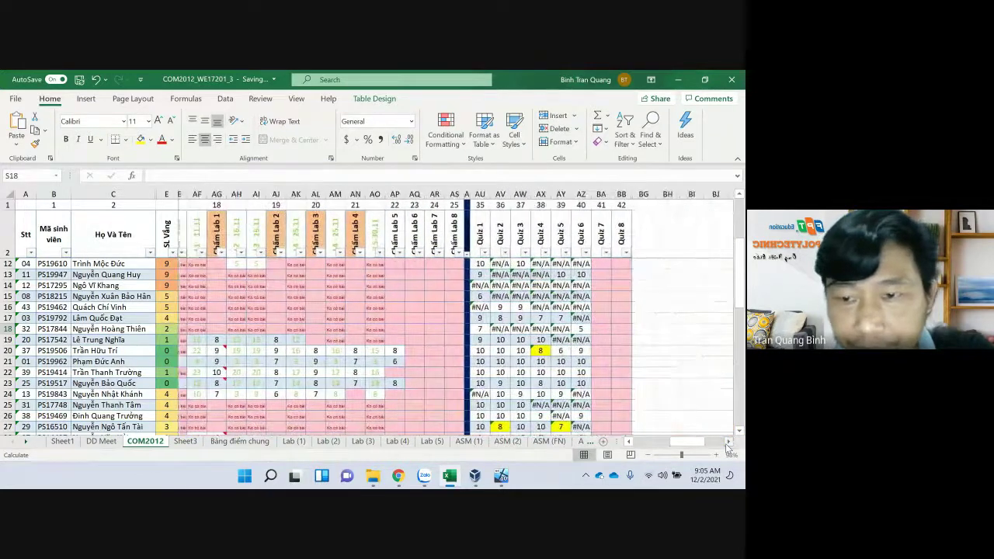
drag(431, 328, 493, 329)
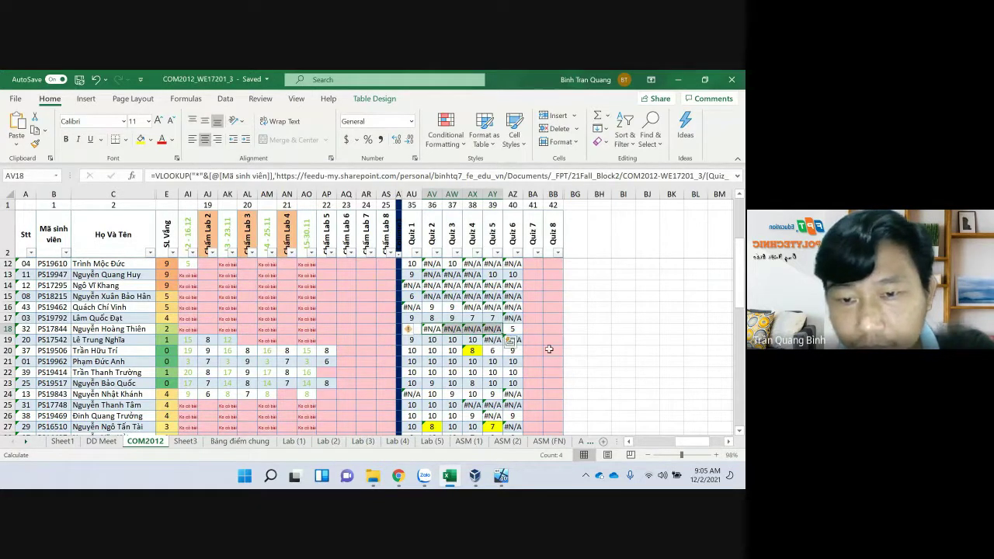
Select the lab scores in AI25:AO30 to review them
scroll(313, 377, down, 2)
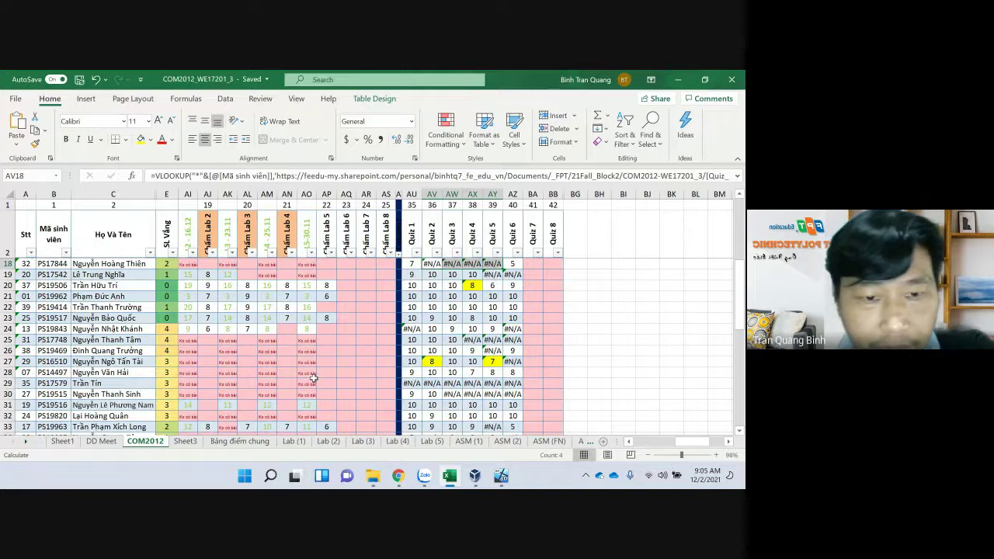
scroll(313, 377, down, 7)
scroll(310, 377, up, 3)
scroll(310, 377, up, 4)
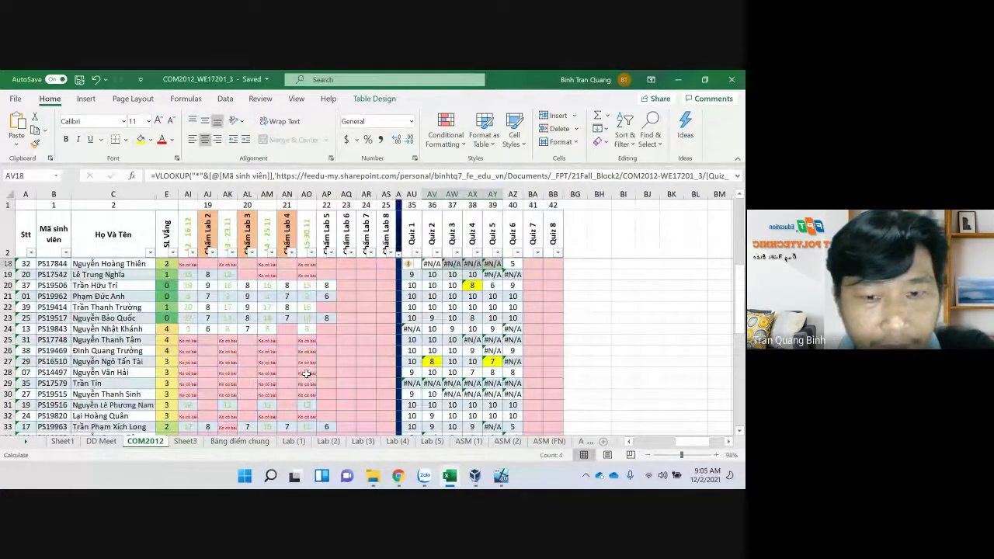
drag(184, 347, 310, 395)
scroll(365, 384, down, 2)
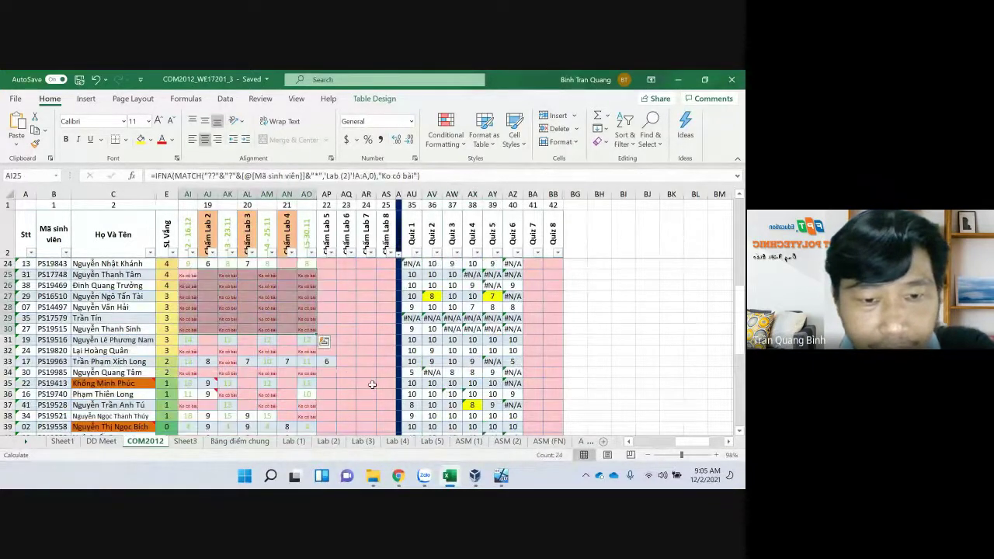
click(649, 444)
click(649, 446)
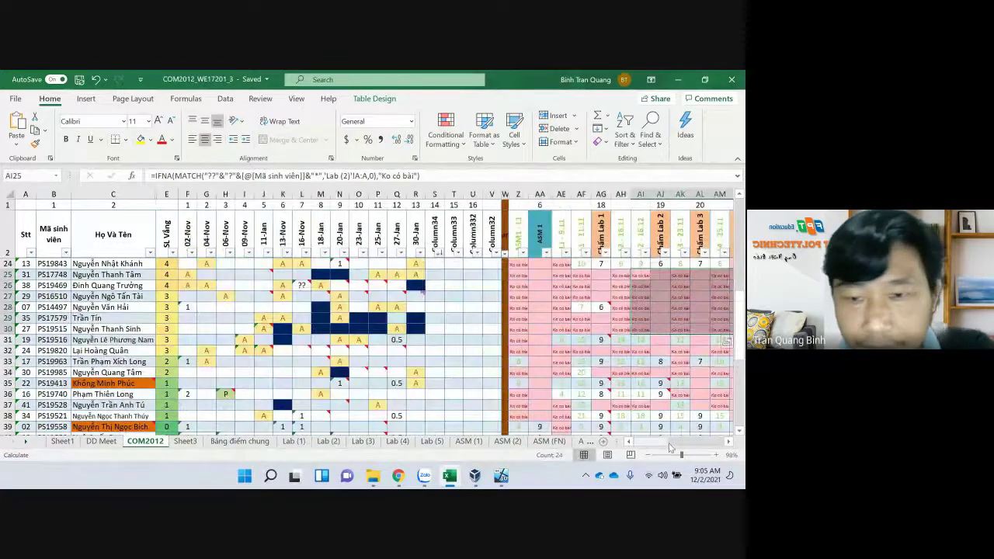
click(730, 442)
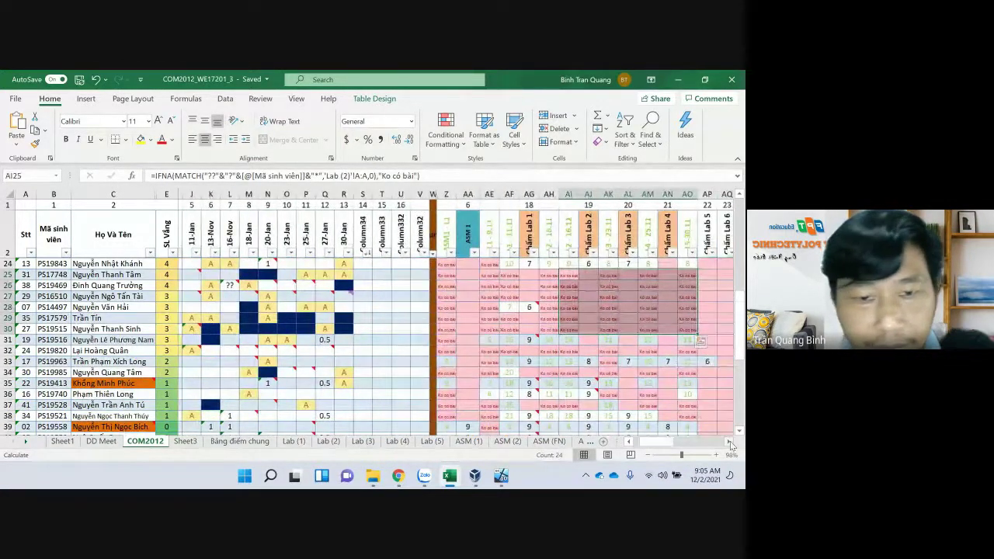
click(730, 444)
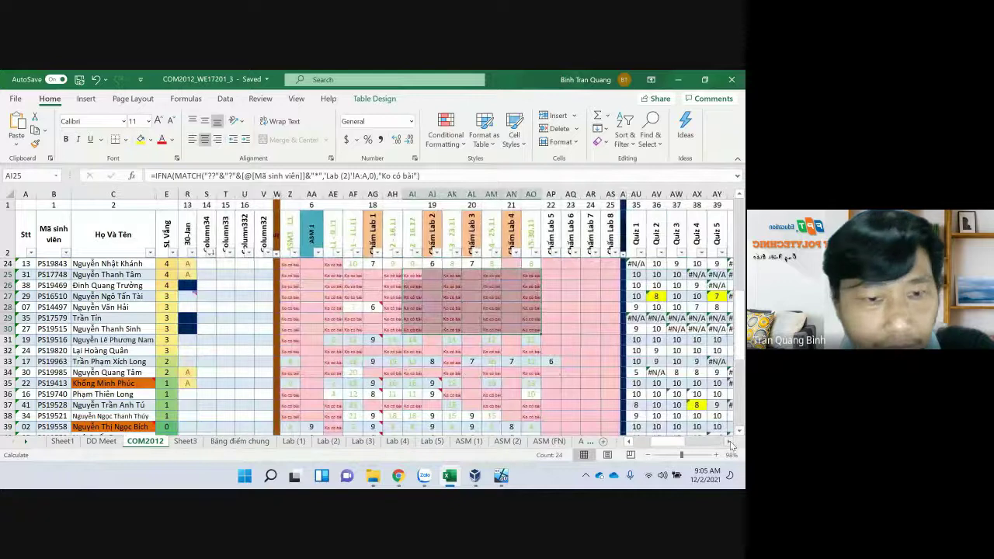
click(134, 342)
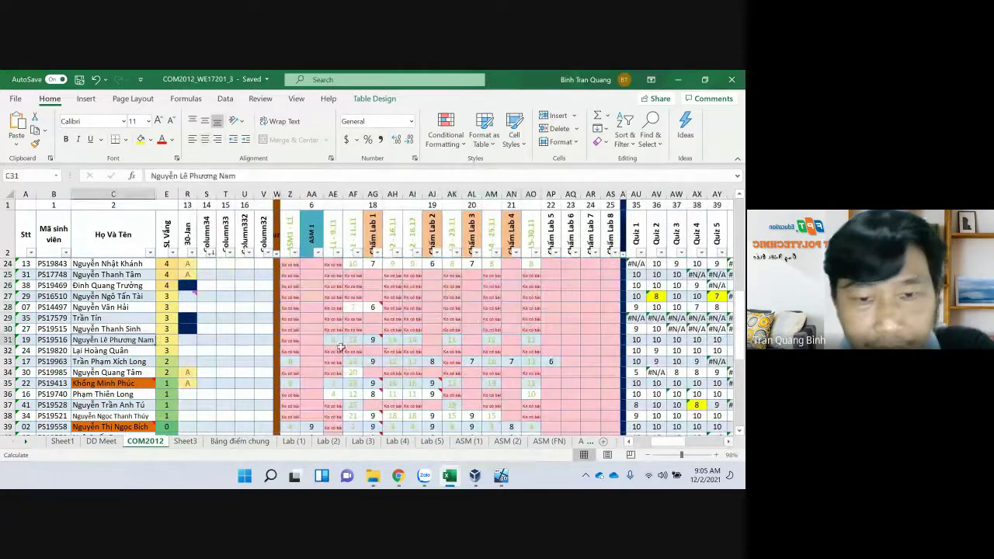
click(435, 342)
scroll(435, 347, down, 1)
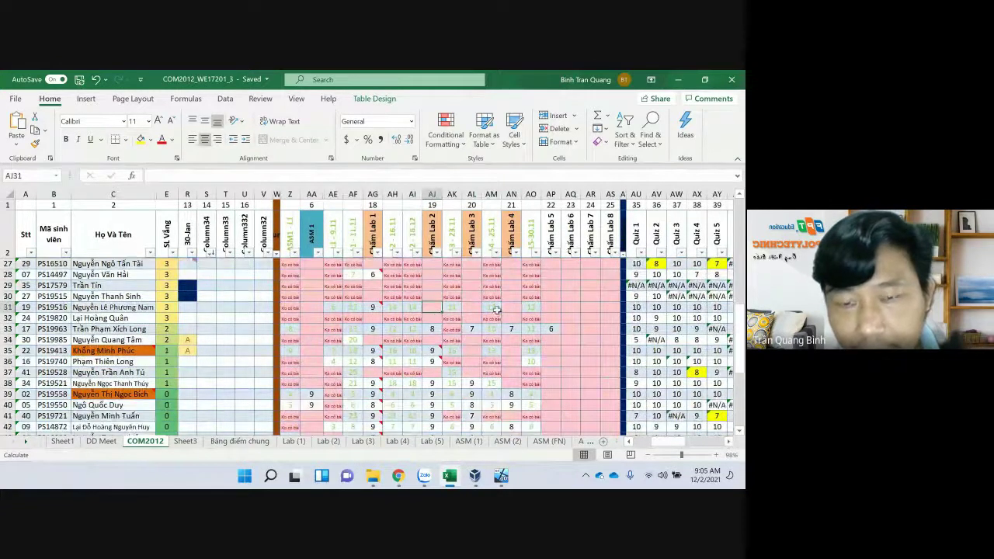
scroll(524, 401, down, 2)
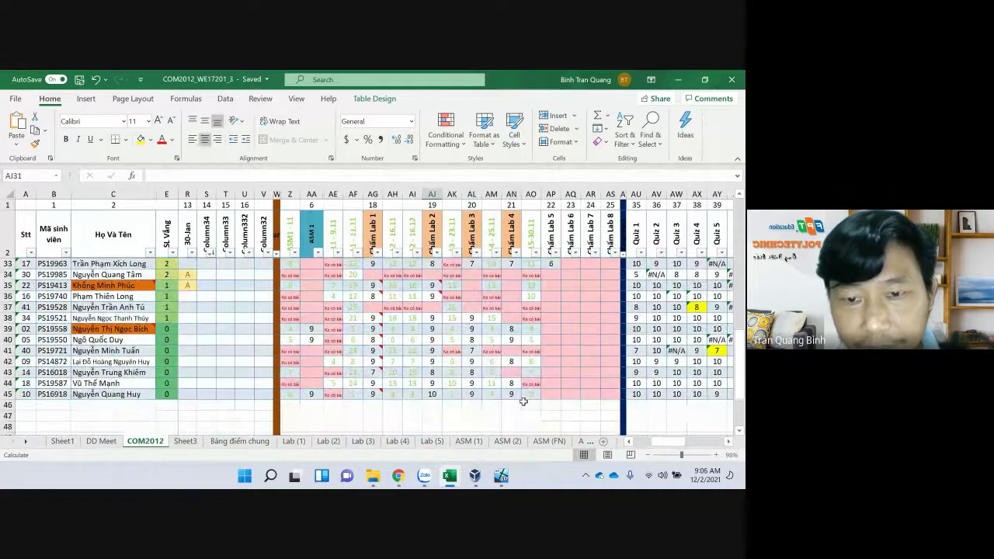
scroll(525, 387, up, 3)
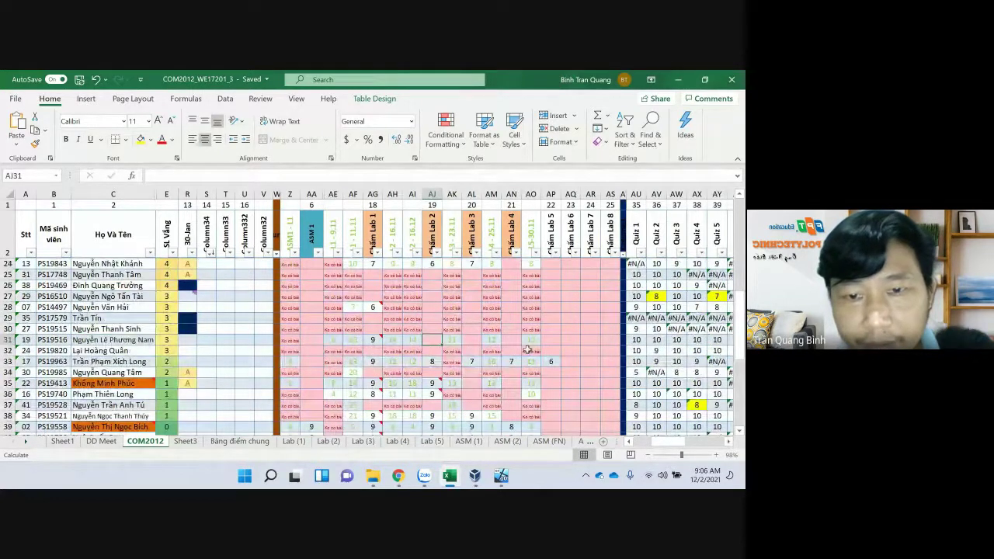
click(529, 330)
drag(528, 330, 300, 271)
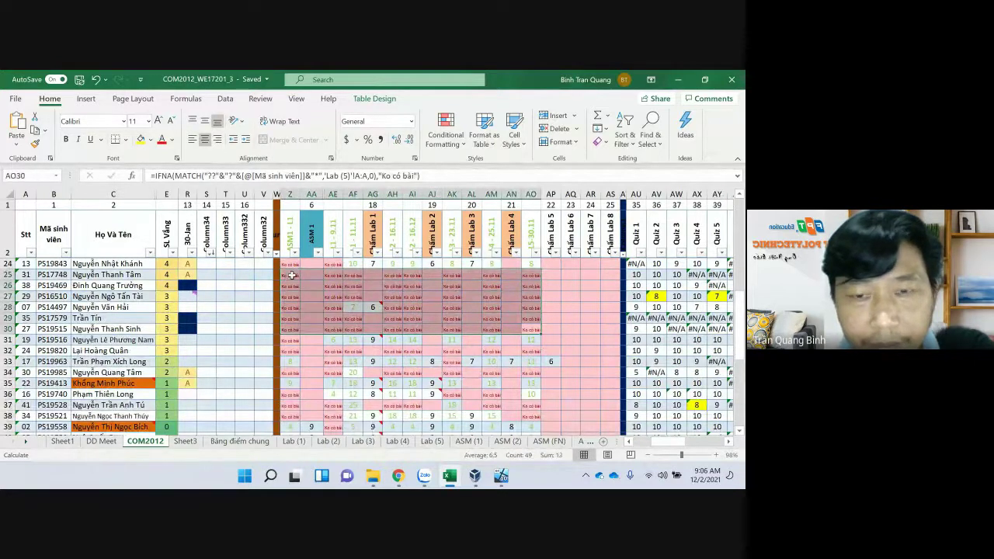
scroll(571, 350, up, 2)
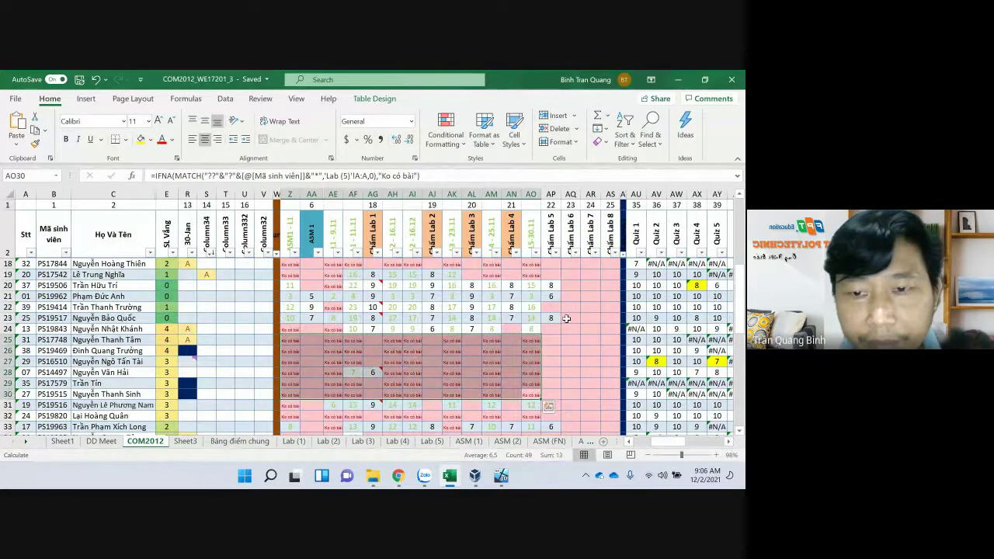
scroll(487, 358, up, 1)
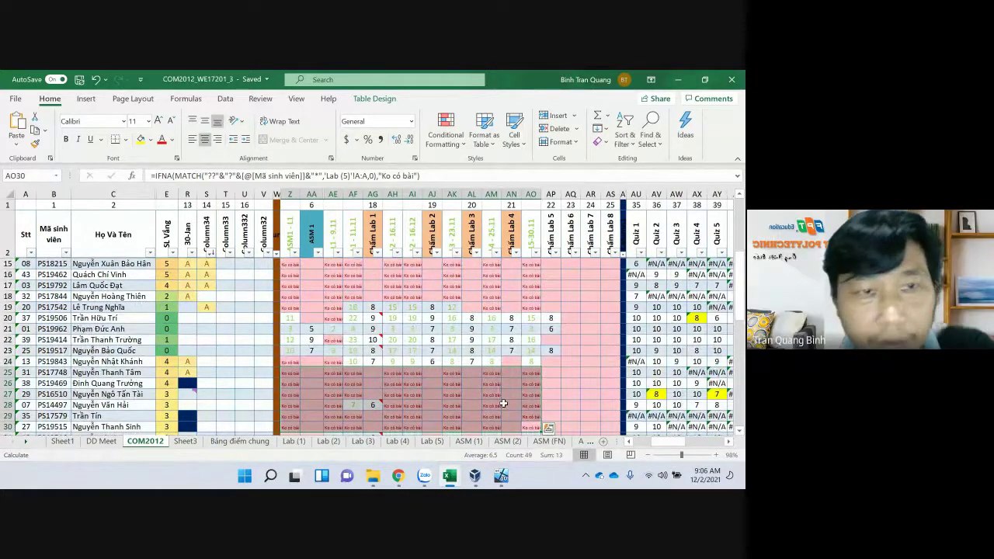
Open the Google Meet home page in a new Chrome tab
mouse_move(402, 476)
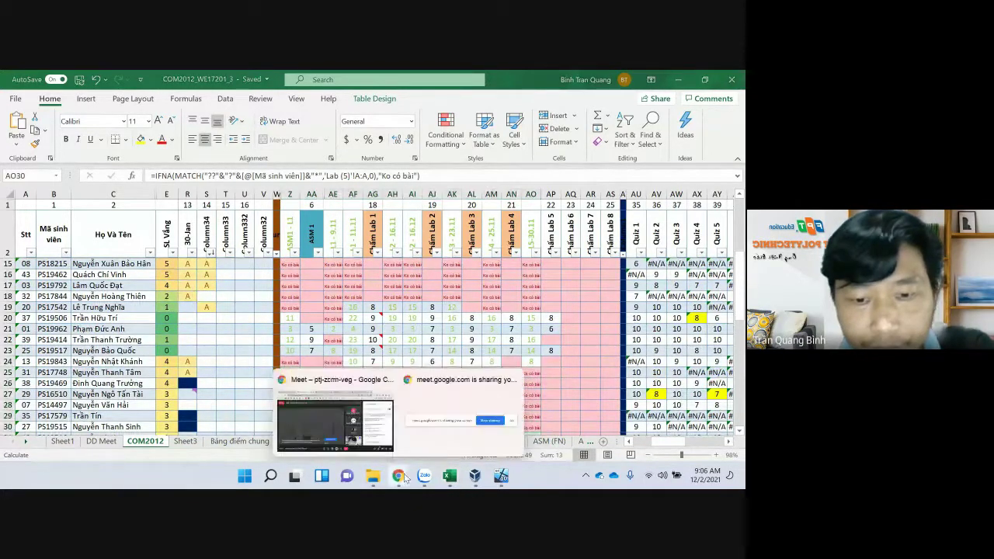
click(336, 410)
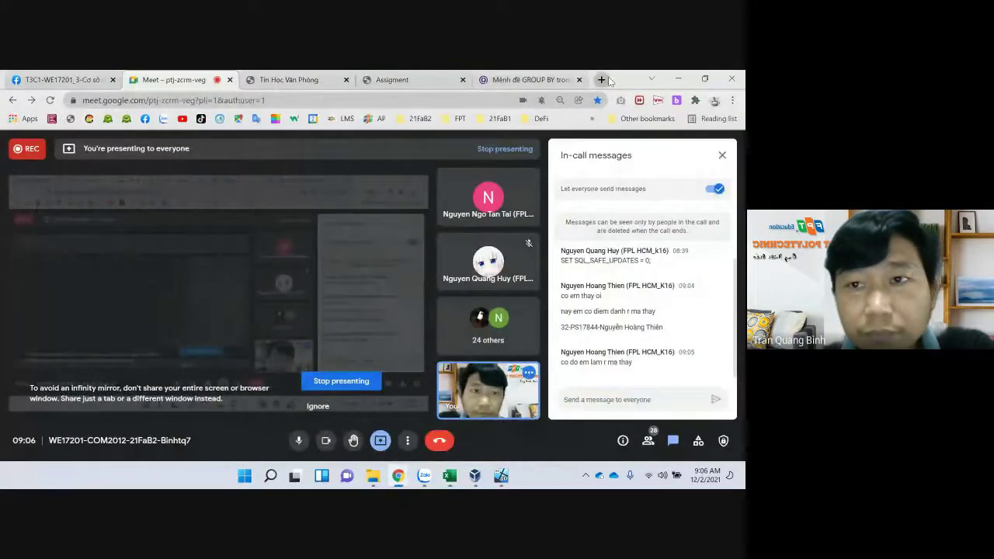
click(606, 79)
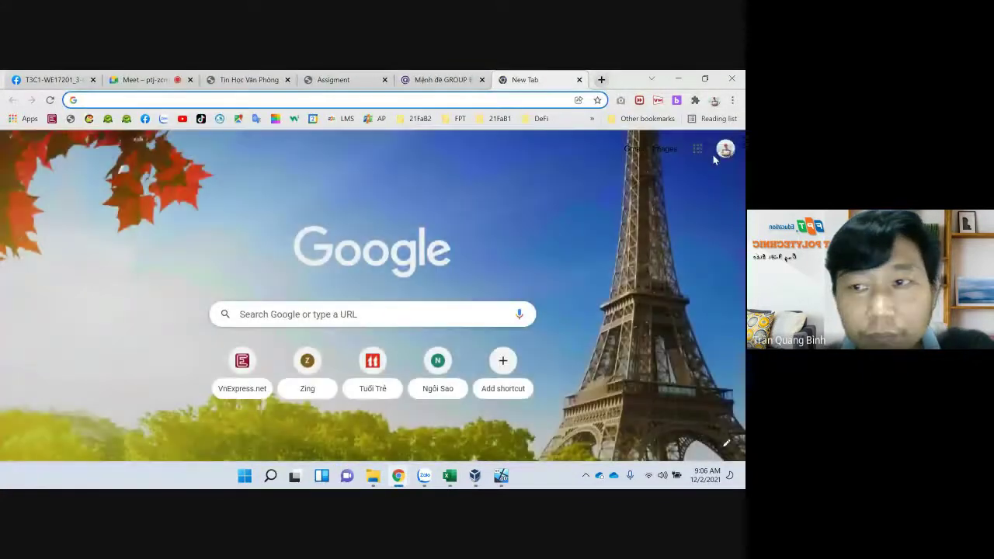
click(378, 99)
text(me)
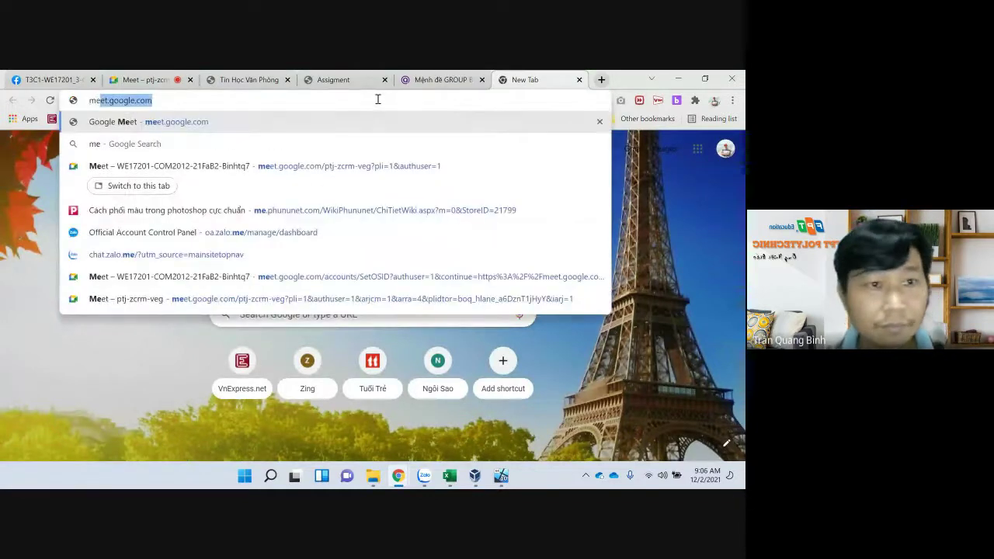
key(Return)
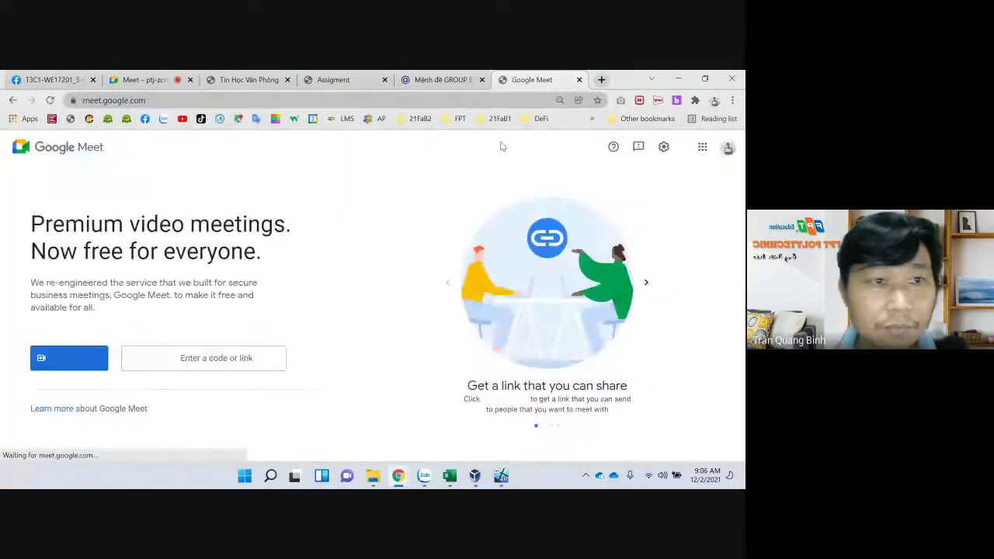
Switch to the teacher's school account, then return to the class call tab
click(728, 146)
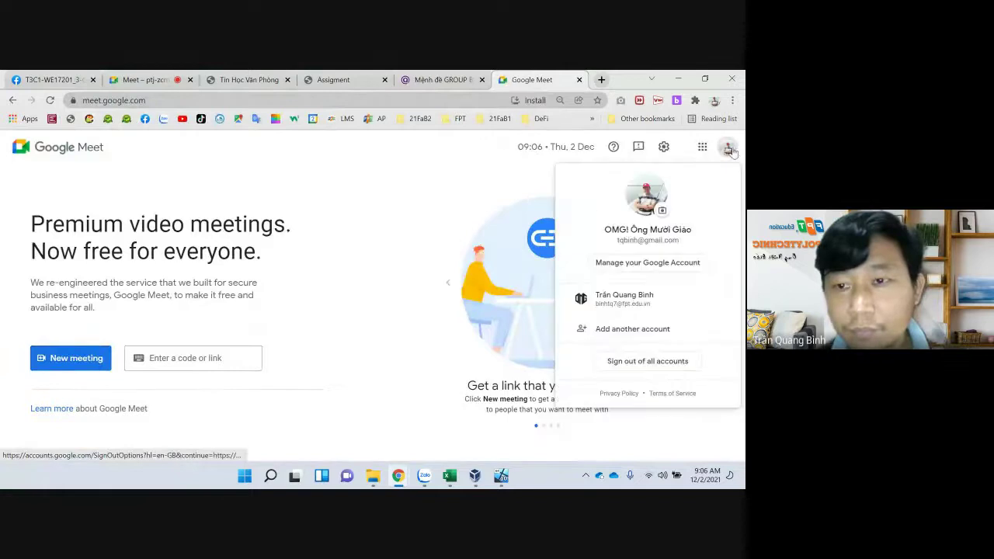
click(628, 304)
click(124, 80)
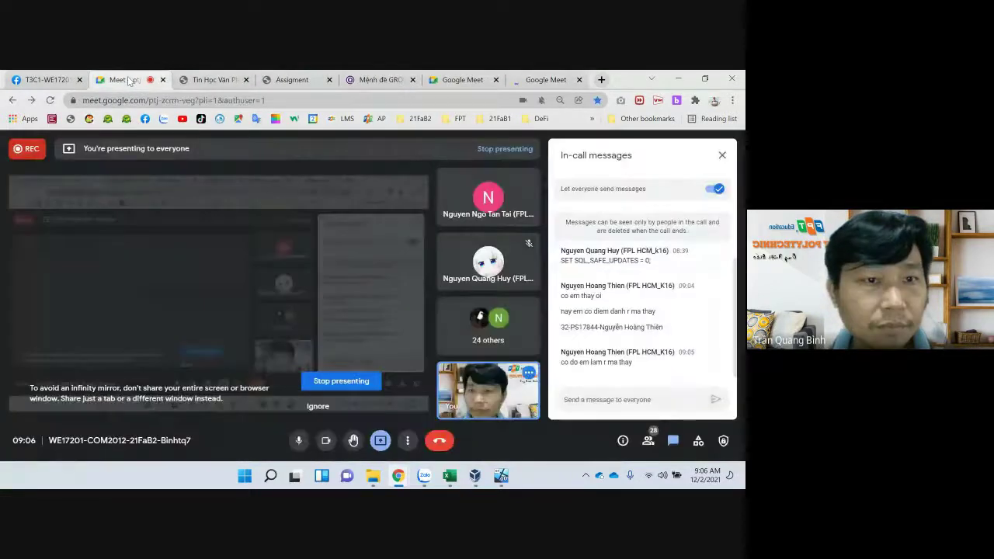